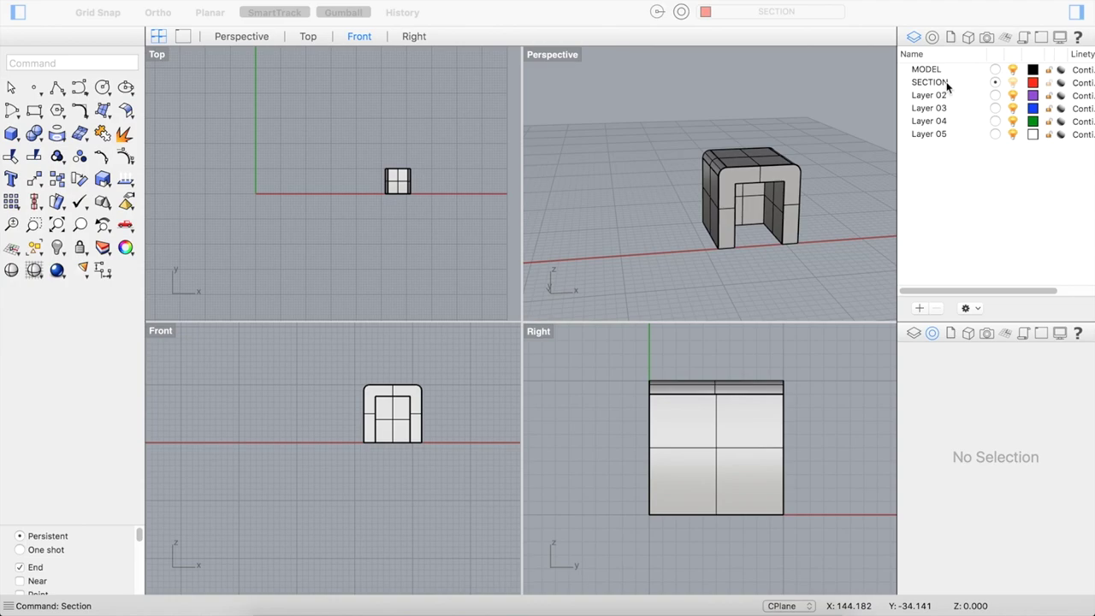
Step: Start the Section command and select the arch-shaped polysurface as the object to section
click(704, 231)
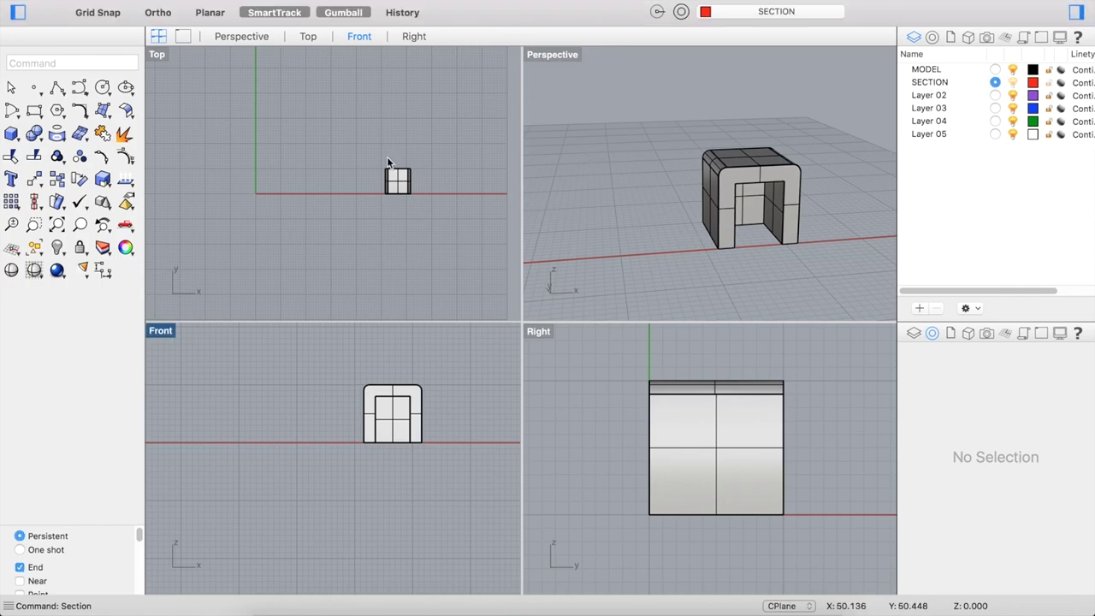
click(573, 192)
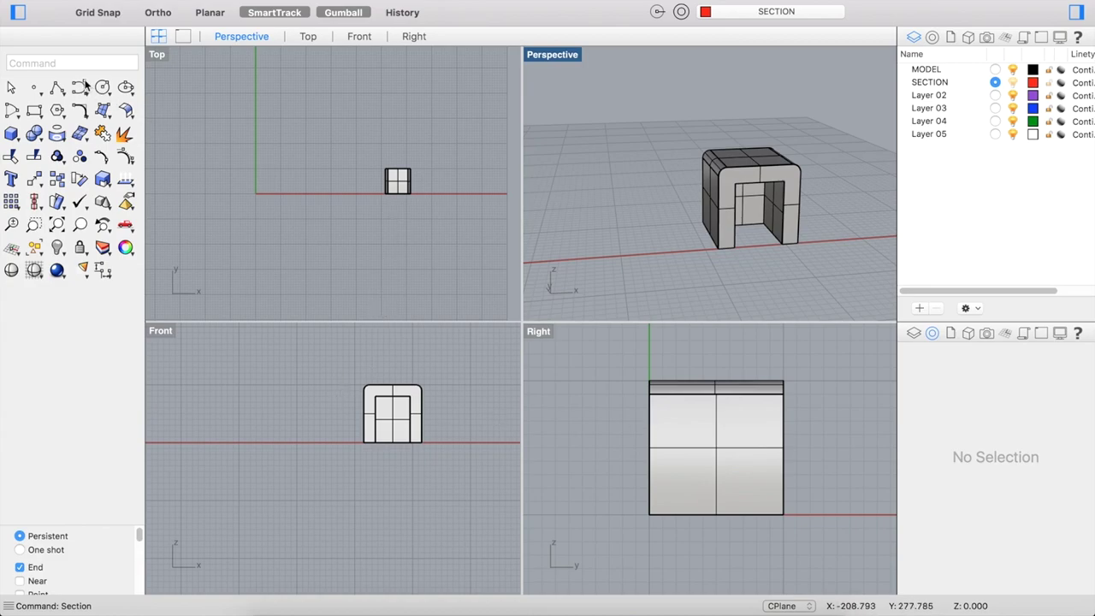
text(Section)
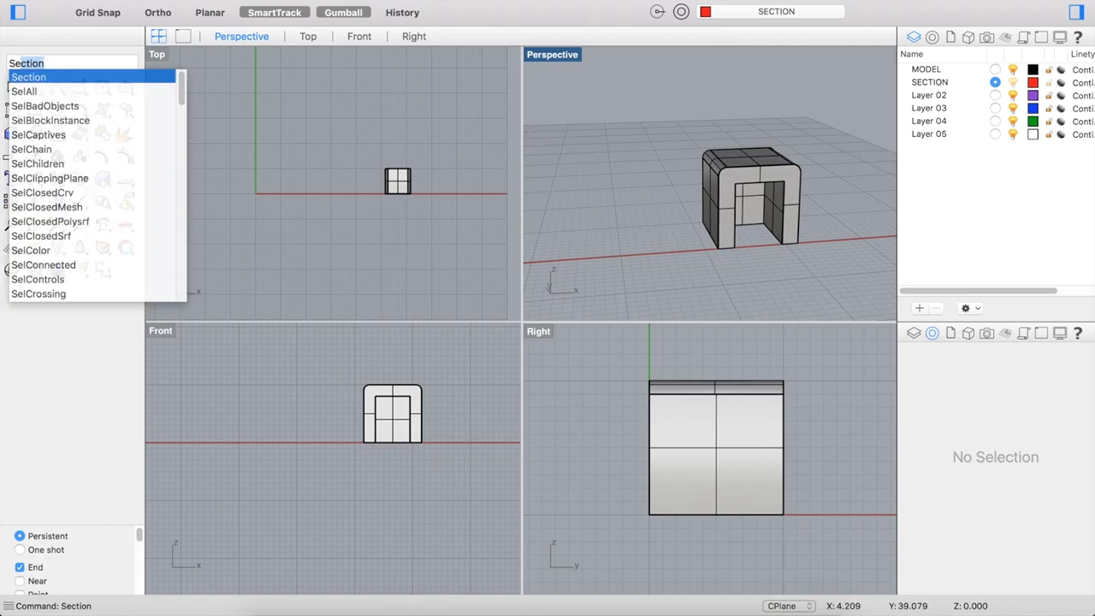
key(Return)
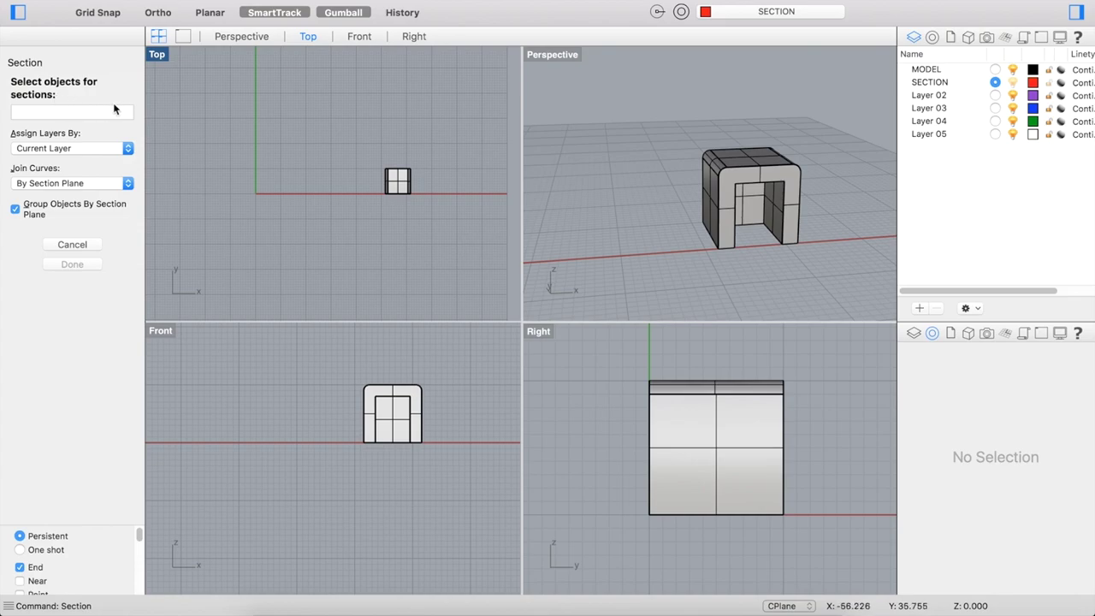
click(717, 174)
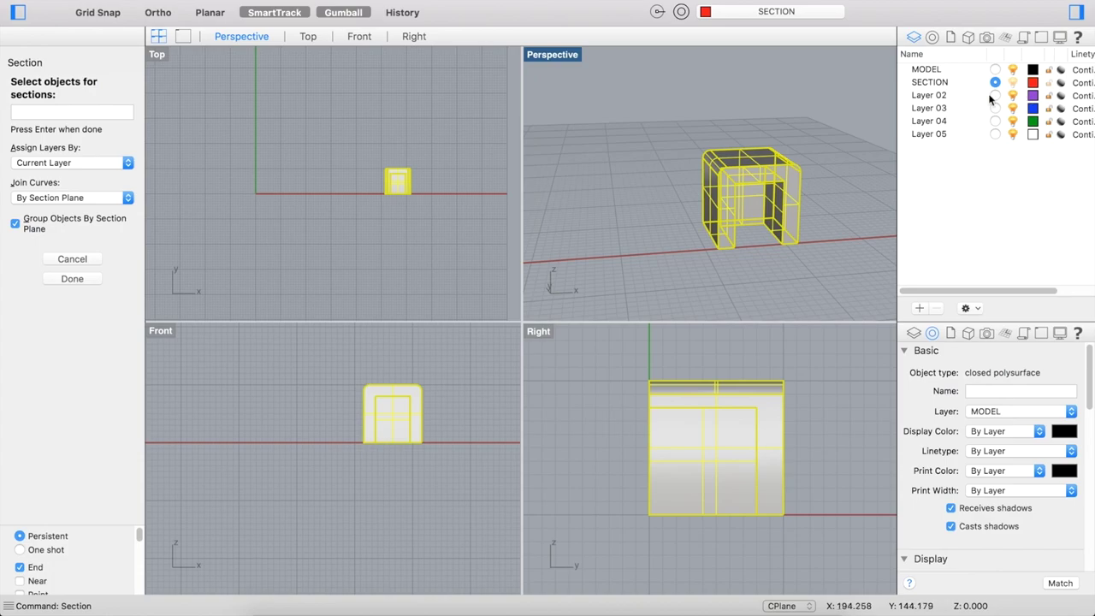
Step: Review the section options, keep layers assigned by Current Layer and curves joined By Section Plane, and accept the selected object
click(125, 166)
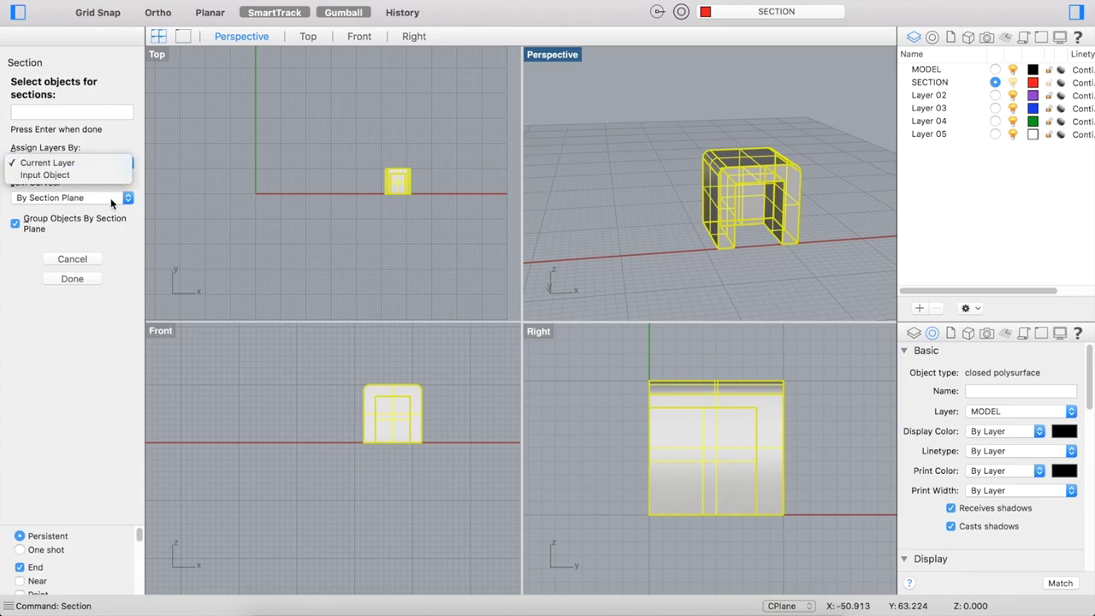
click(123, 134)
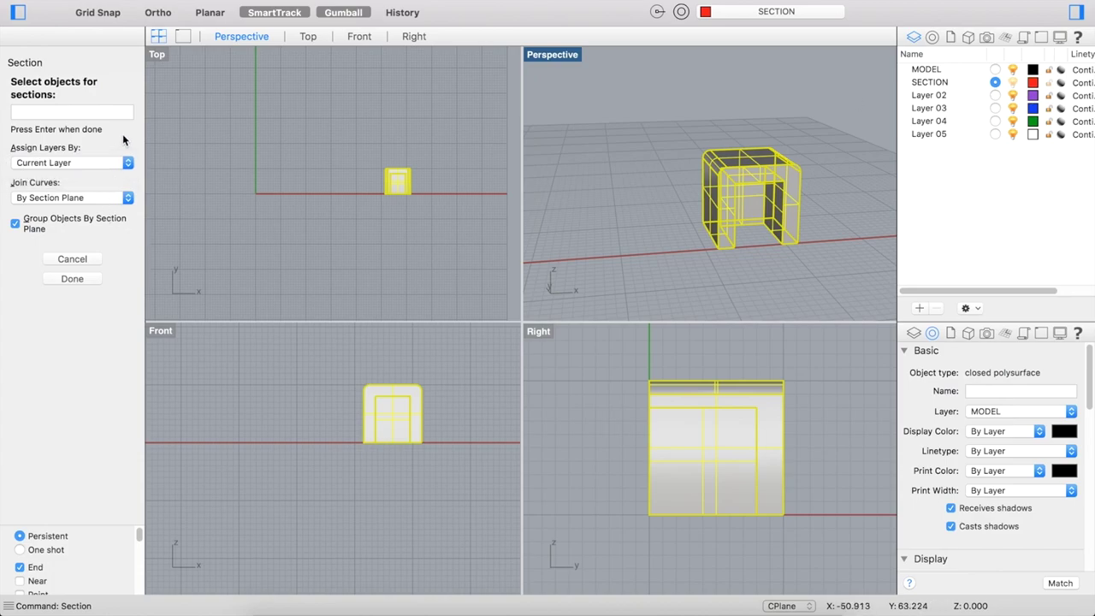
click(128, 200)
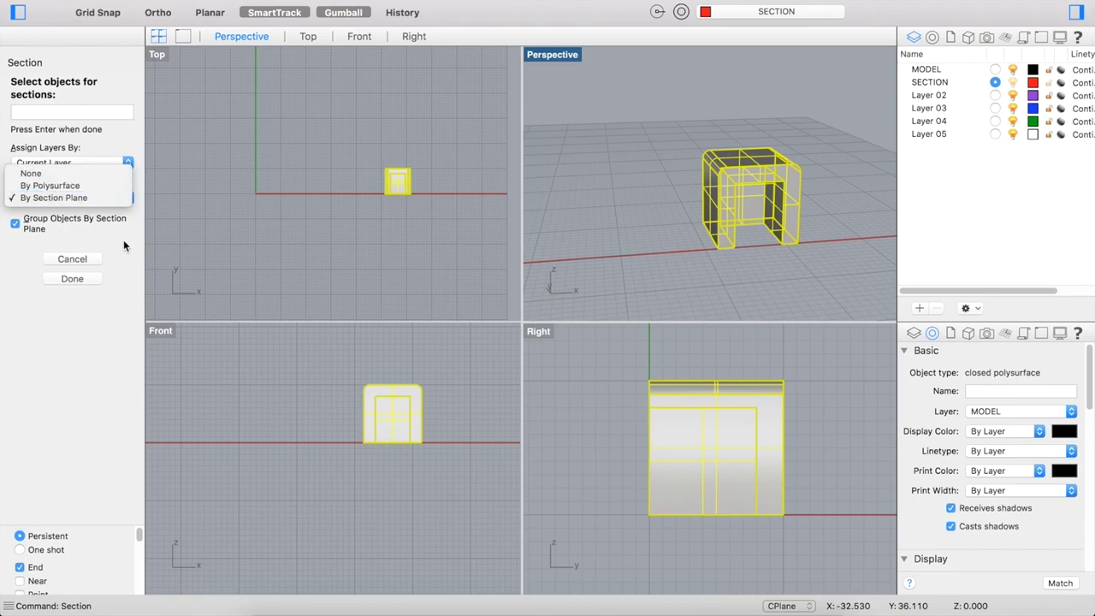
click(123, 231)
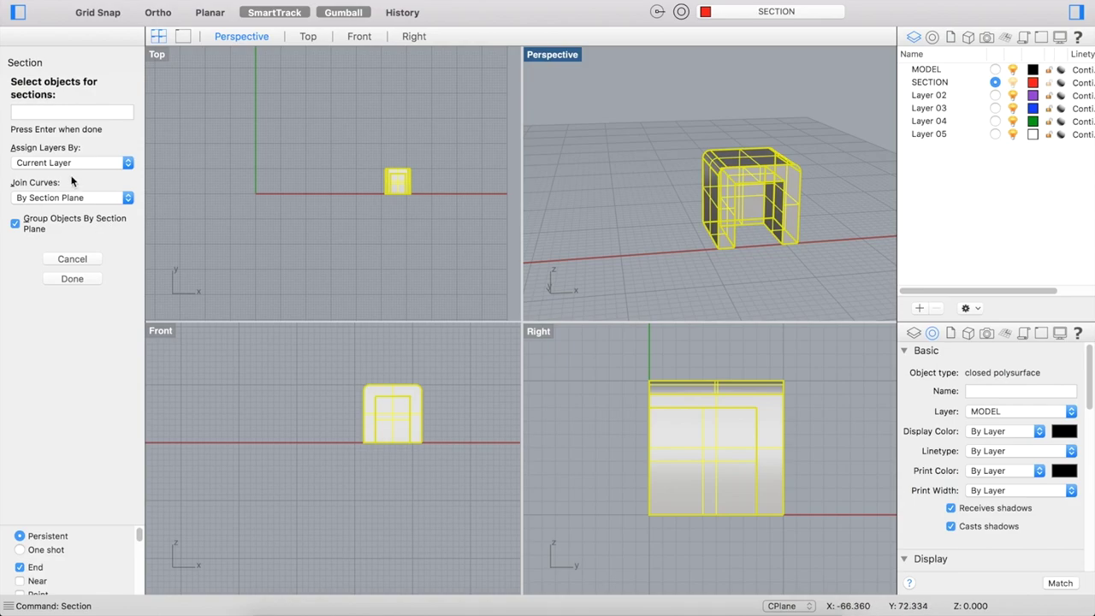
click(76, 278)
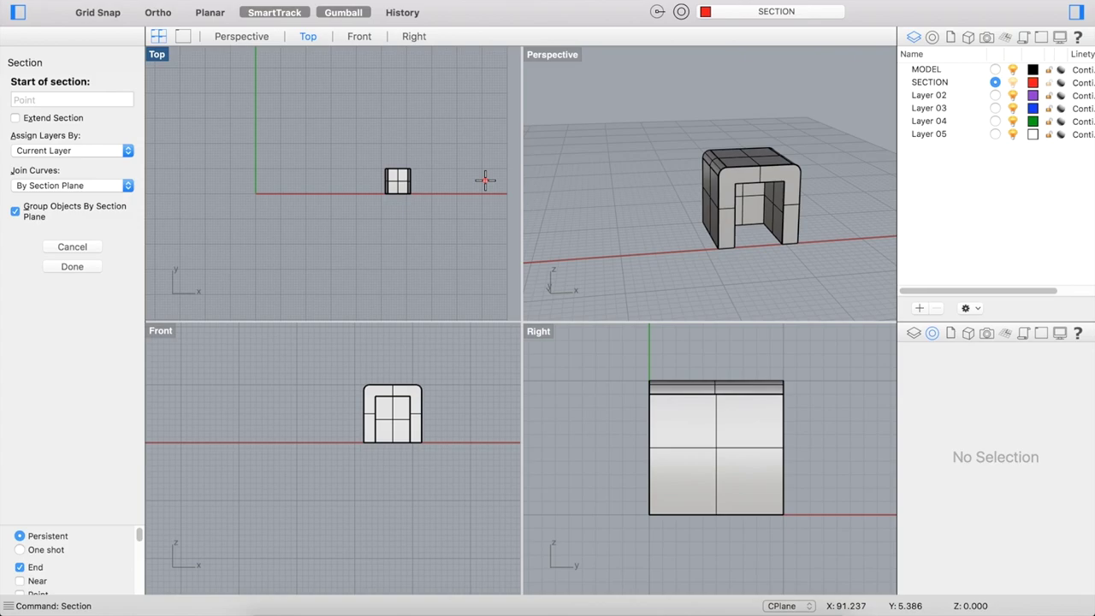
Step: Cut one section through the arch with a straight line parallel to the X axis across its middle in the Top view, and finish the command
scroll(423, 193, up, 3)
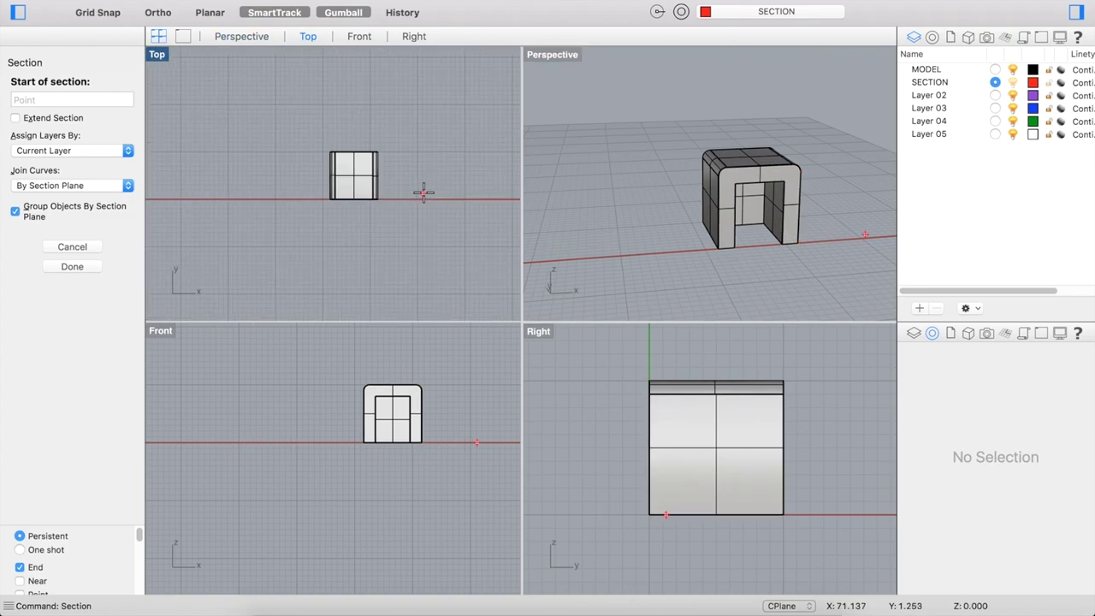
scroll(311, 184, up, 3)
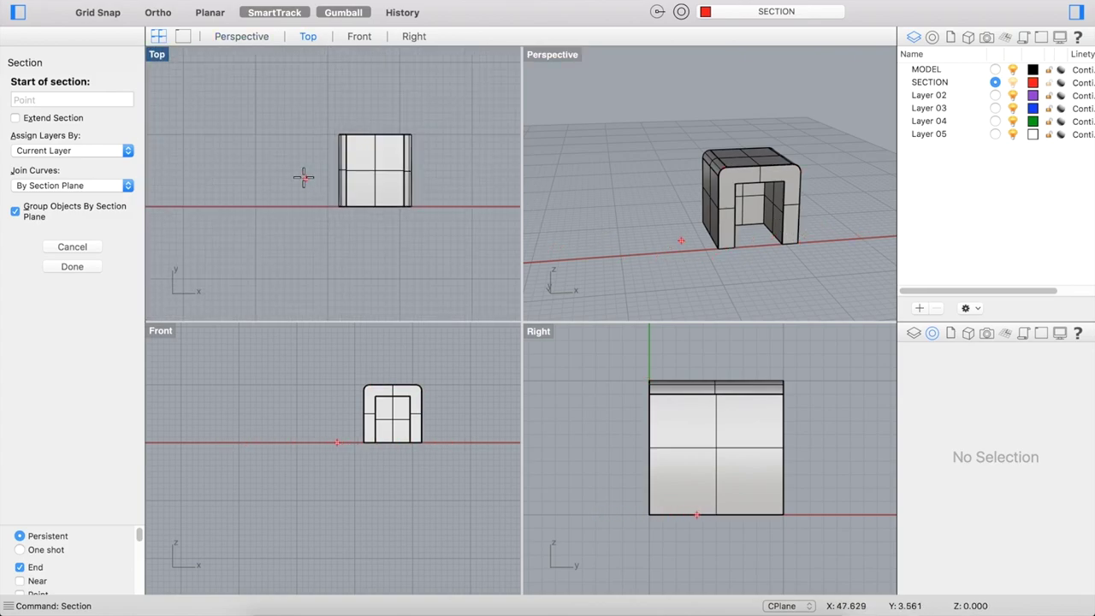
click(290, 171)
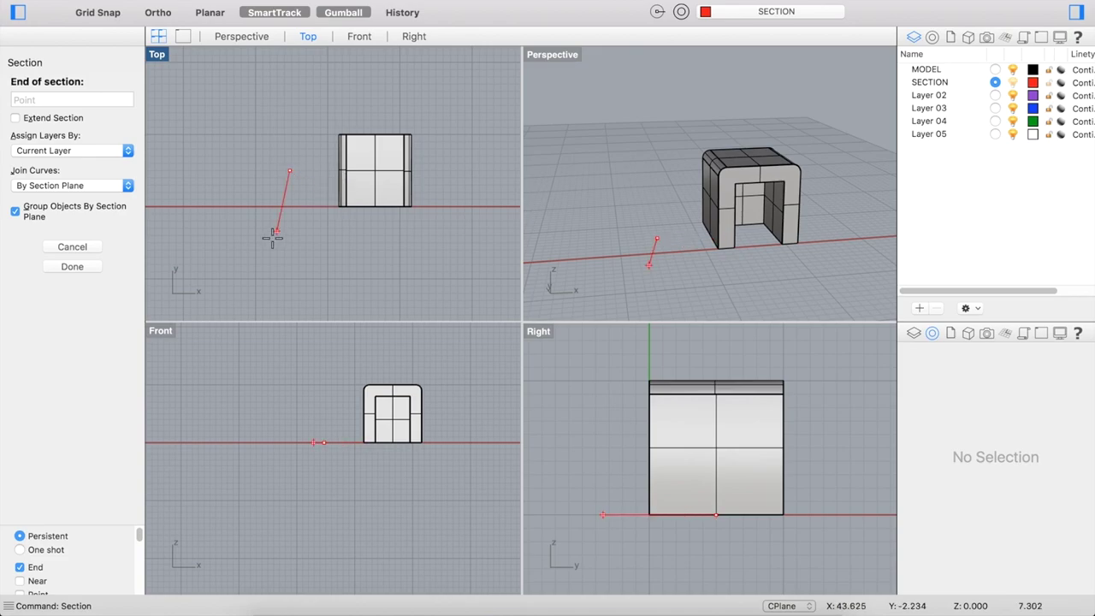
scroll(273, 237, down, 2)
key(shift)
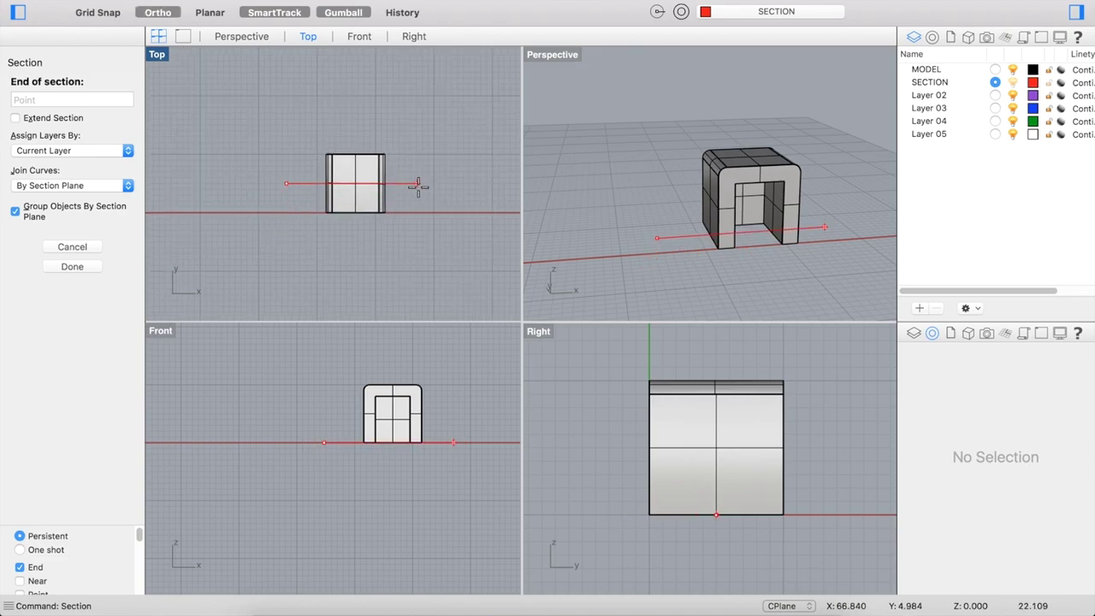
click(419, 185)
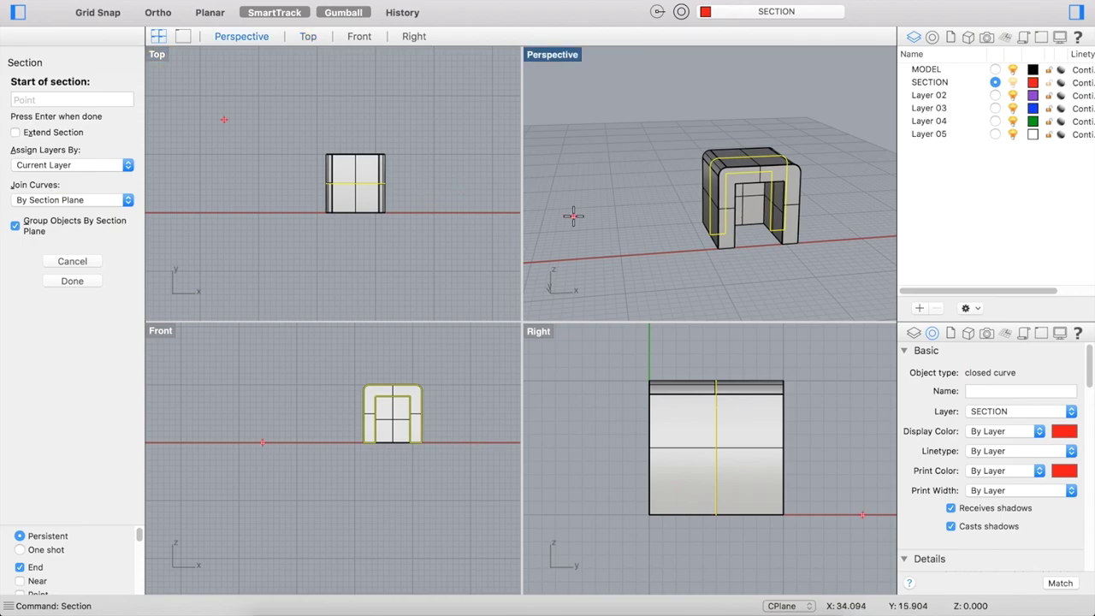
right_drag(807, 237, 831, 172)
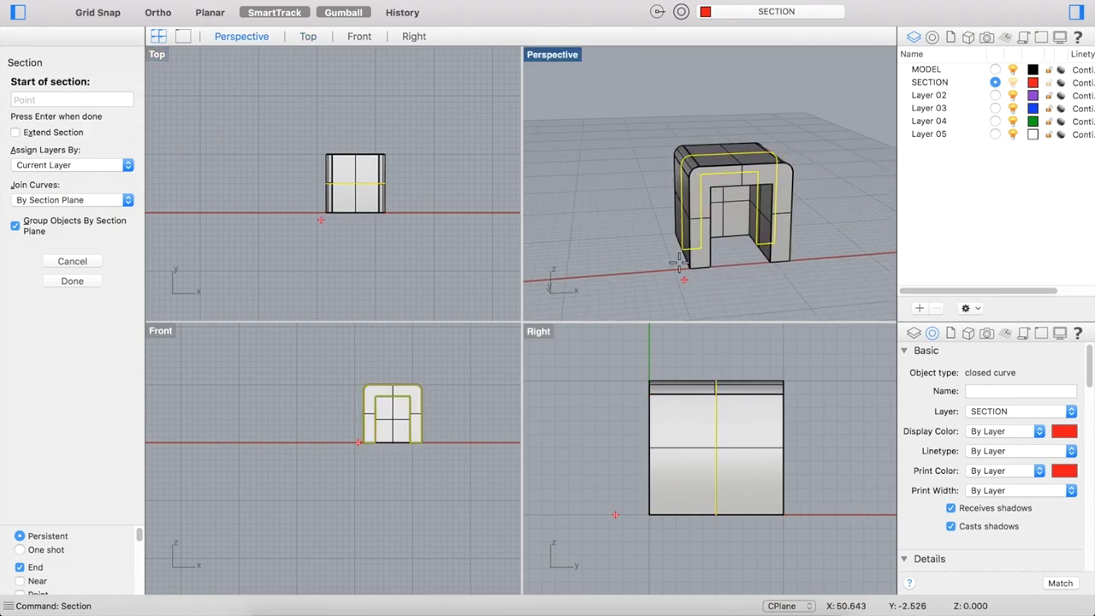
right_drag(660, 239, 666, 252)
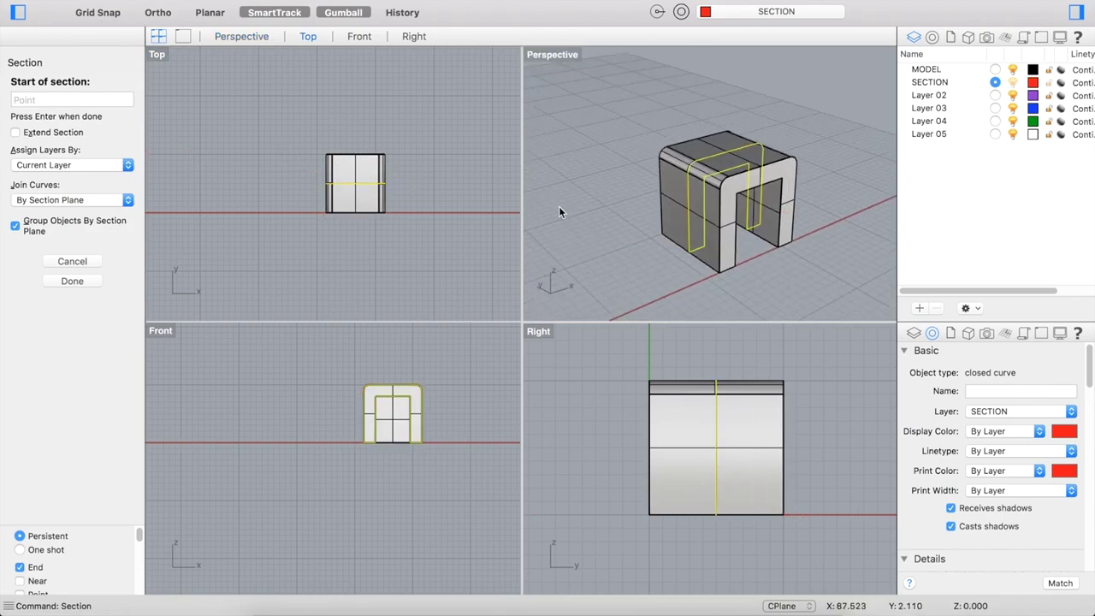
click(73, 281)
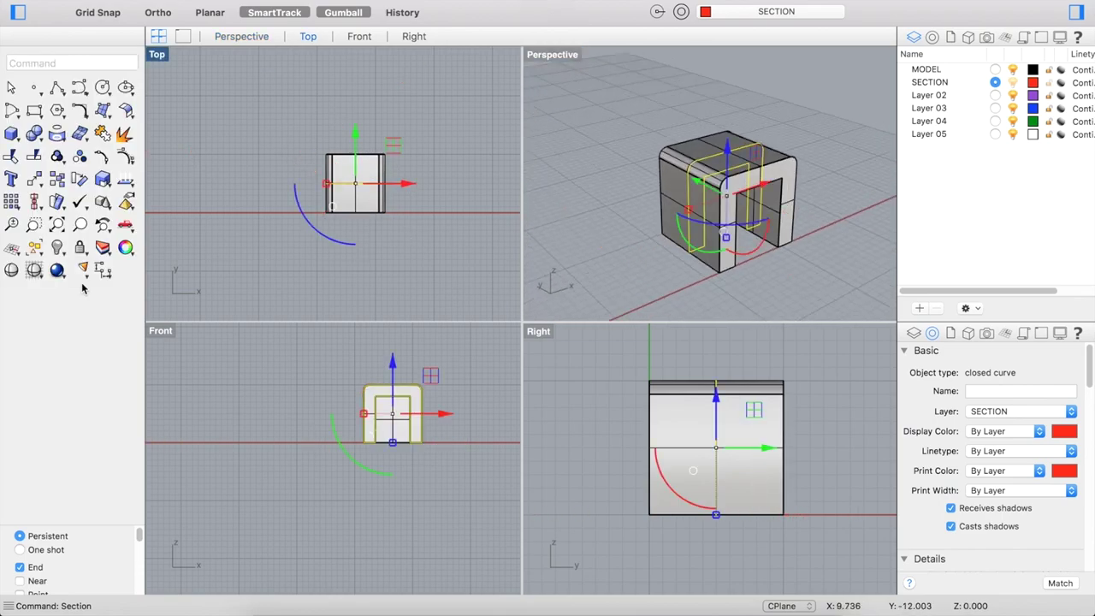
Step: Select the grouped section curve inside the arch and move it along the negative X direction until it is clear of the solid
click(653, 272)
right_drag(698, 217, 688, 239)
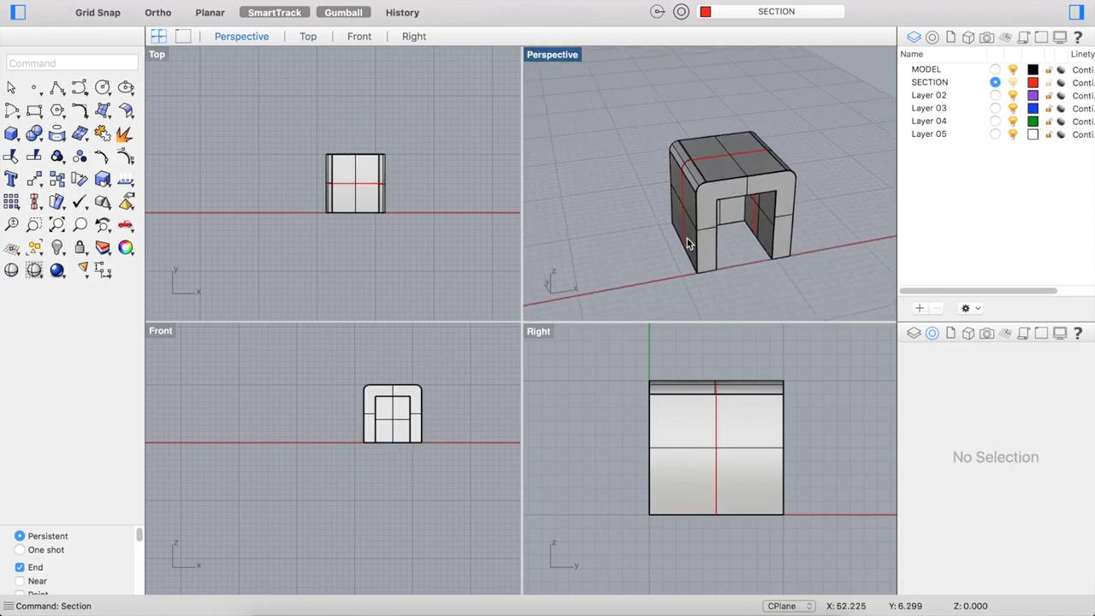
scroll(396, 200, down, 3)
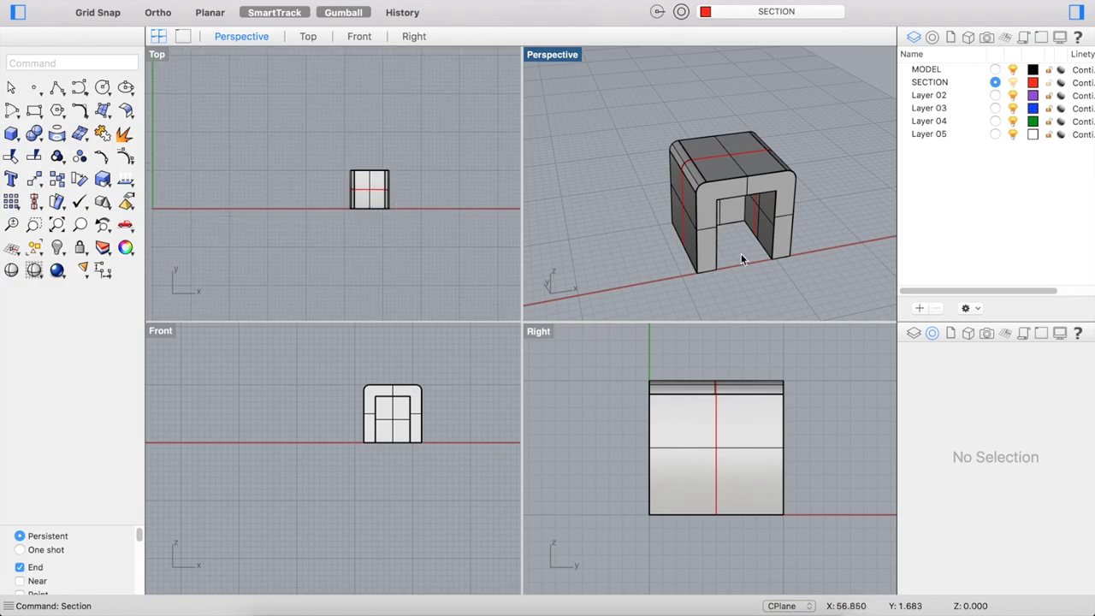
click(716, 423)
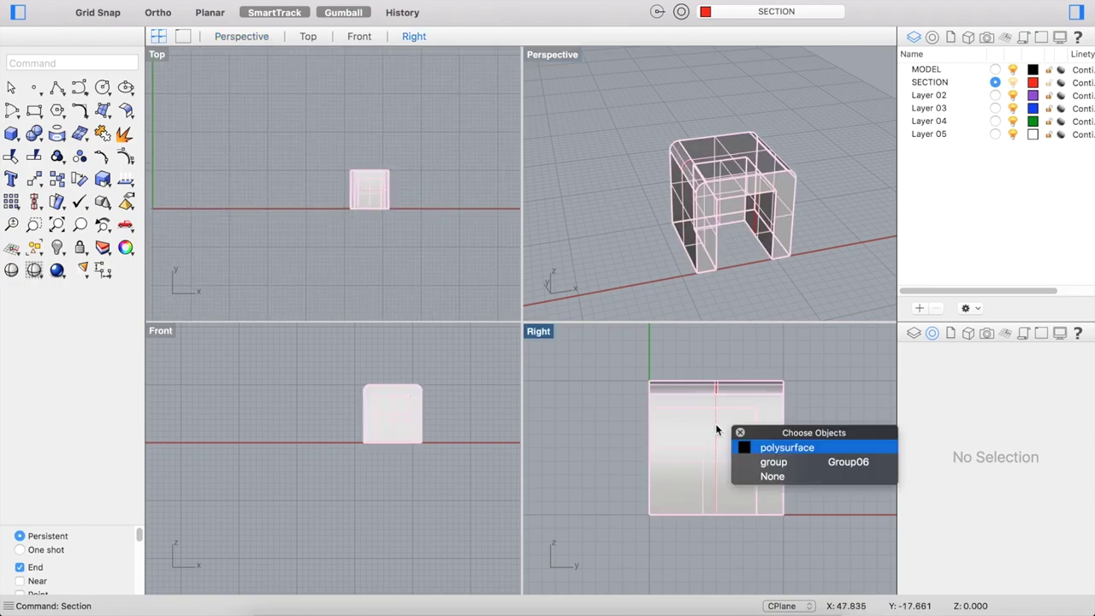
click(797, 465)
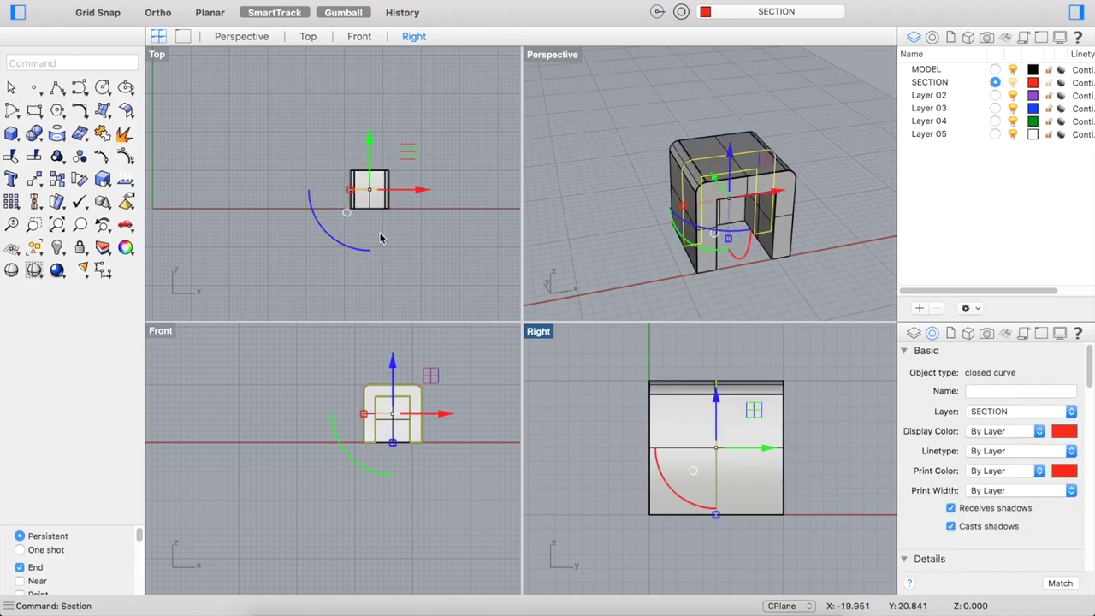
drag(770, 197, 629, 232)
key(Escape)
scroll(703, 238, down, 3)
right_drag(644, 265, 627, 239)
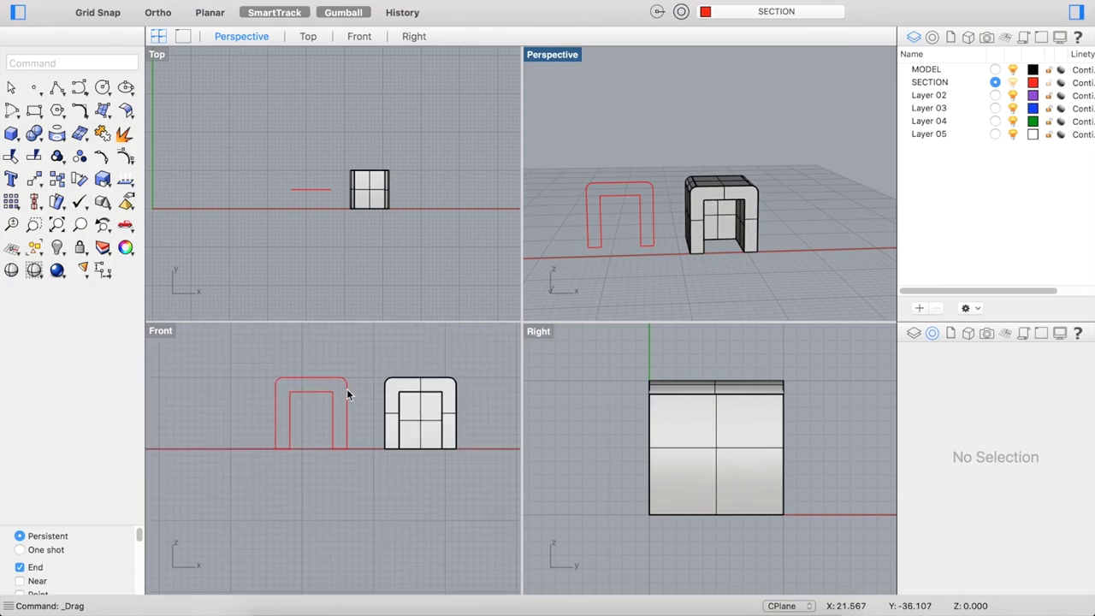
scroll(346, 389, up, 3)
scroll(373, 467, down, 3)
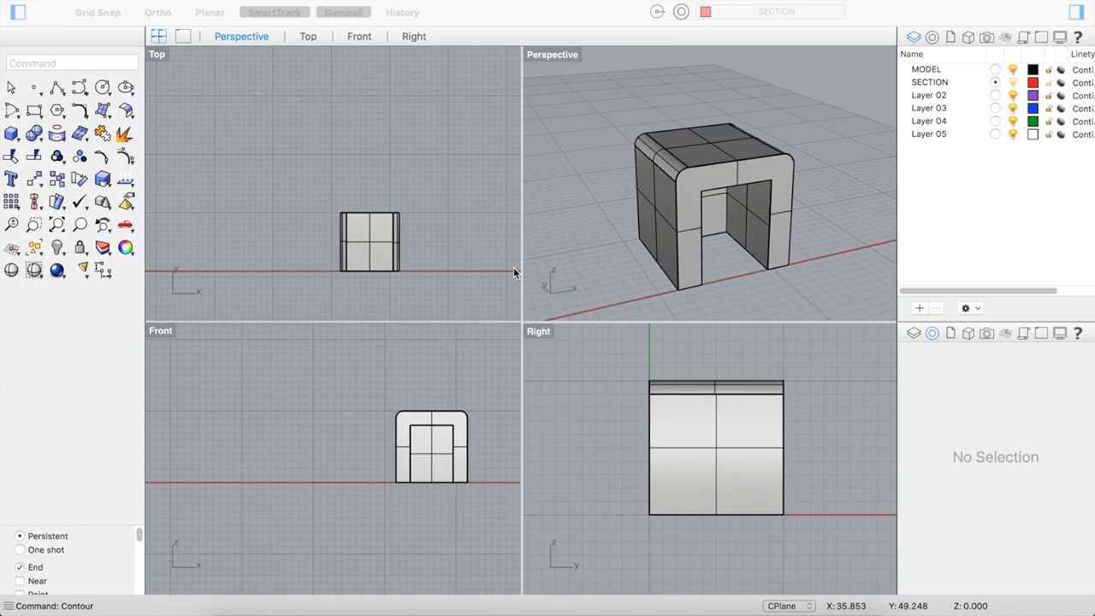
Step: Start the Contour command on the arch polysurface, keeping Current Layer and By Contour Plane, and accept the selection
scroll(573, 205, down, 3)
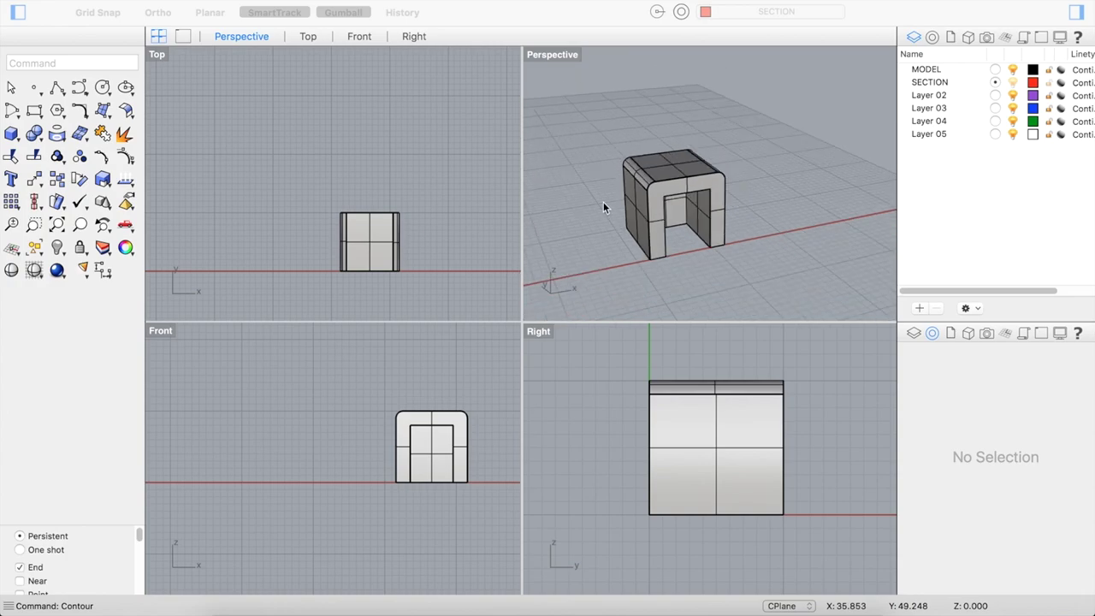
click(100, 75)
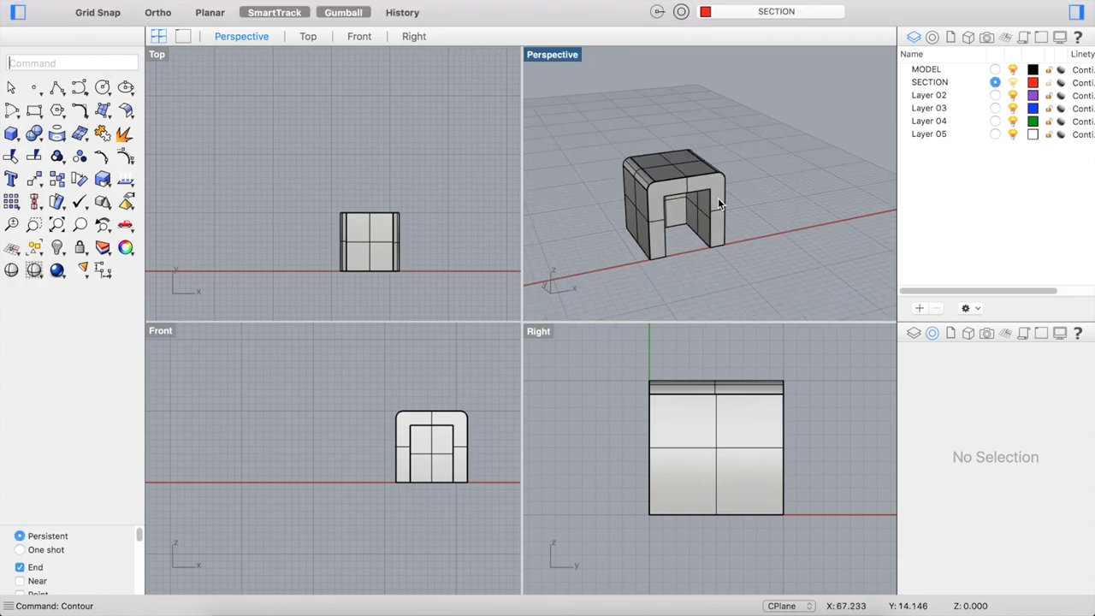
text(Contour)
key(Return)
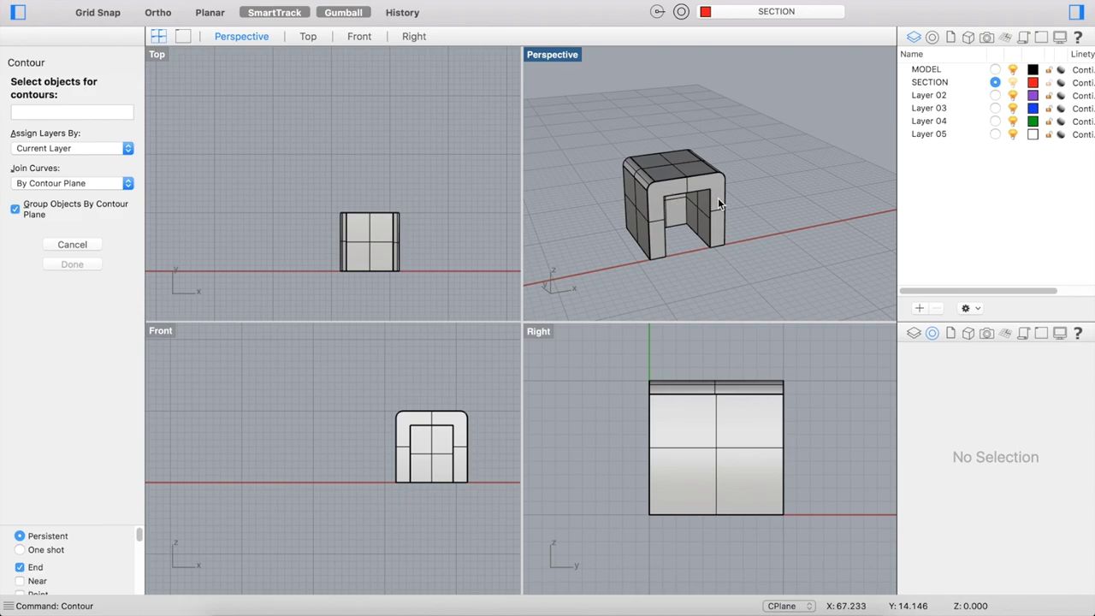
right_drag(718, 197, 693, 219)
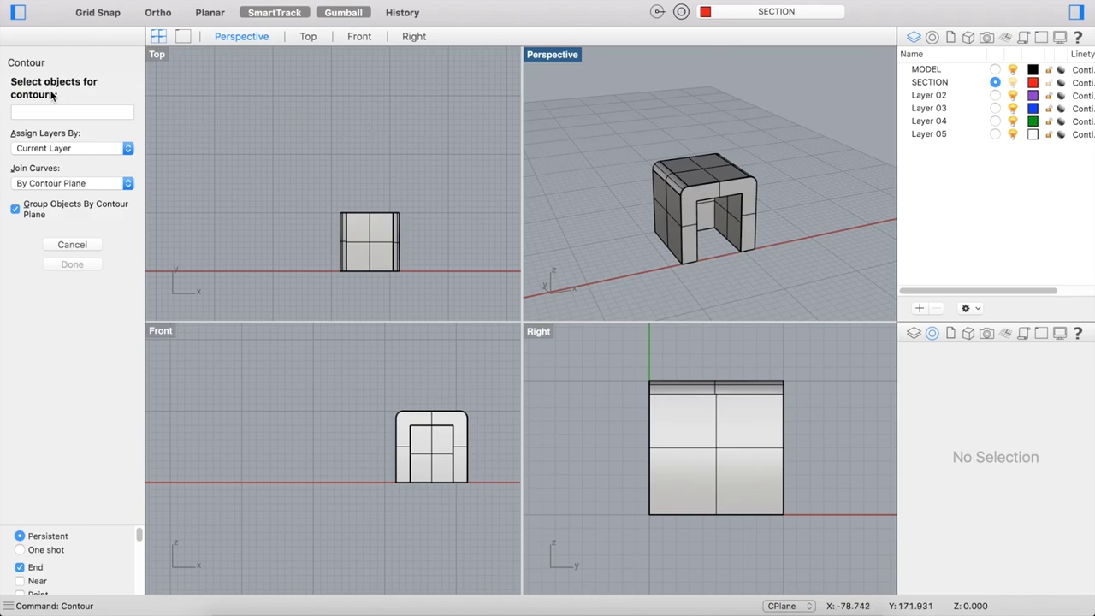
click(693, 173)
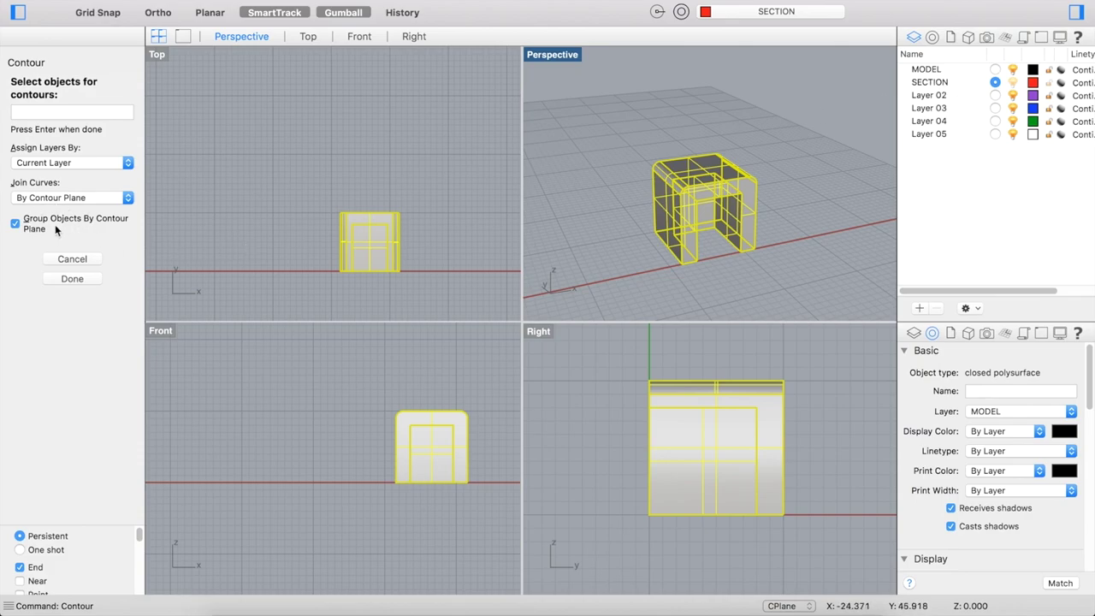
click(72, 279)
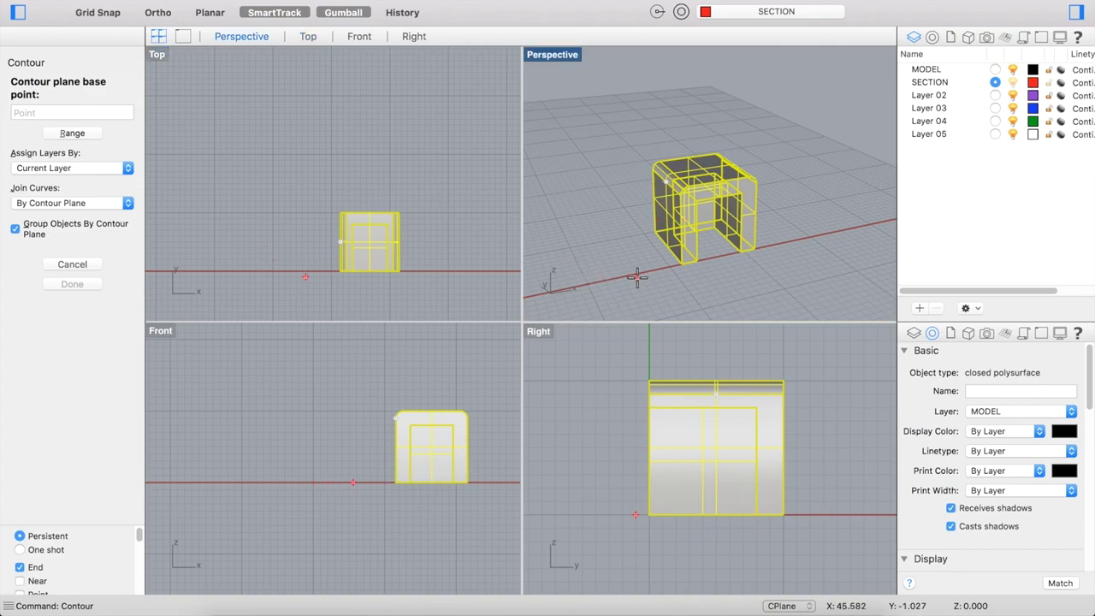
Step: Contour the arch from its front lower corner towards the back along its depth, with a distance of 1.000 between contours
scroll(644, 272, down, 2)
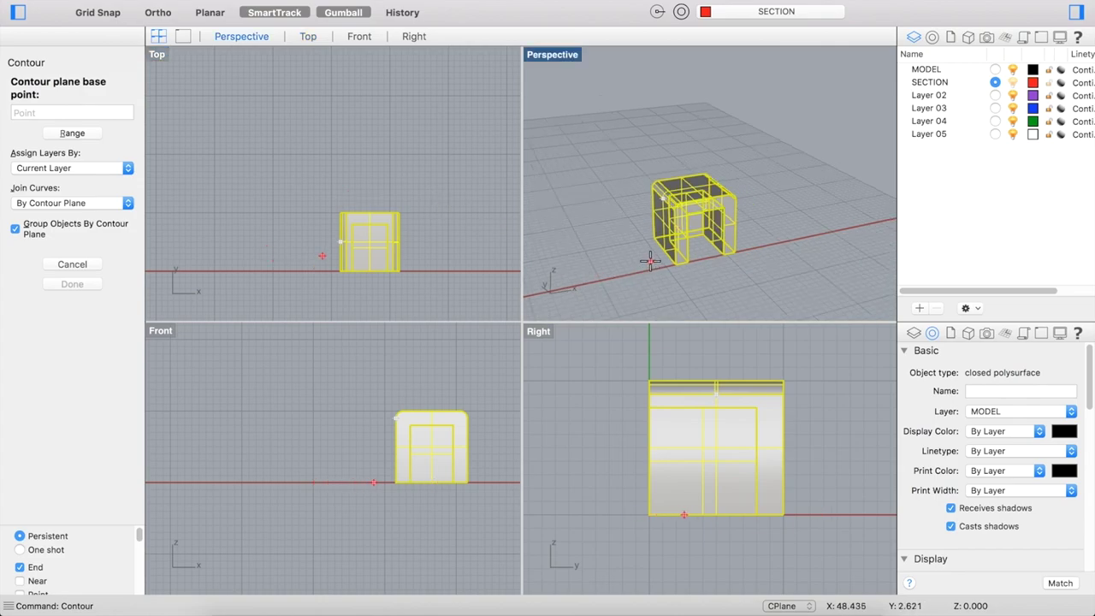
mouse_move(655, 269)
right_down()
mouse_move(634, 264)
mouse_move(668, 254)
mouse_move(679, 267)
right_up()
click(688, 267)
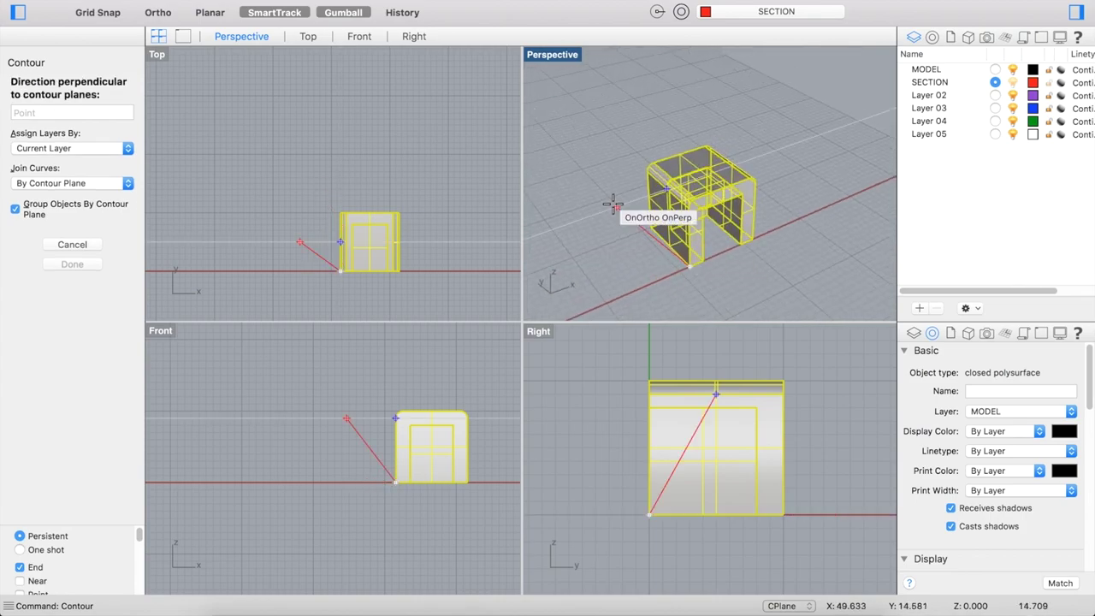
click(585, 162)
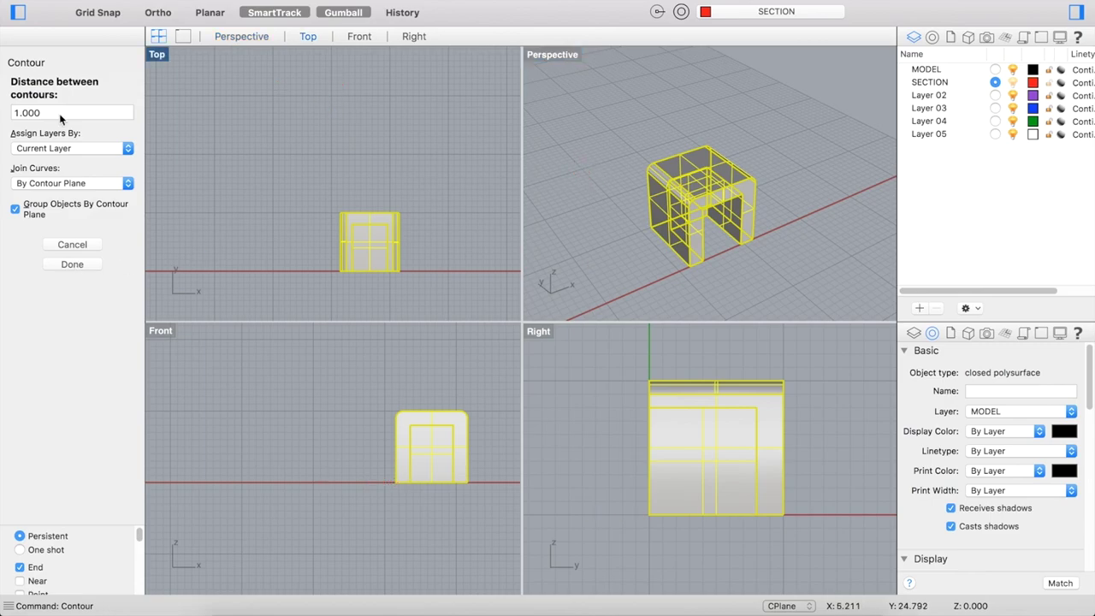
click(71, 264)
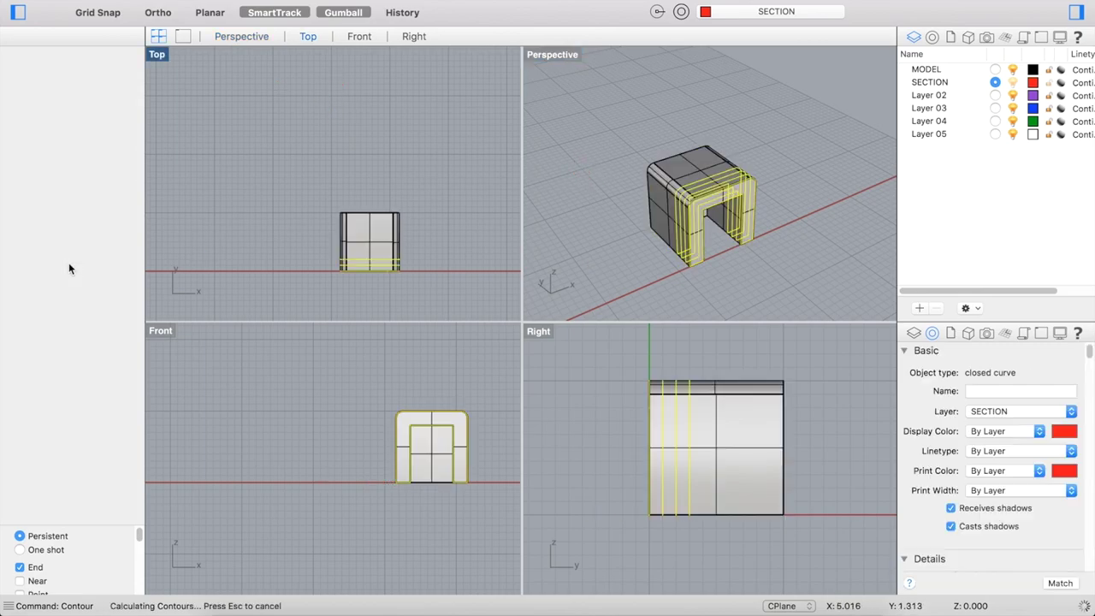
click(656, 276)
scroll(680, 227, up, 3)
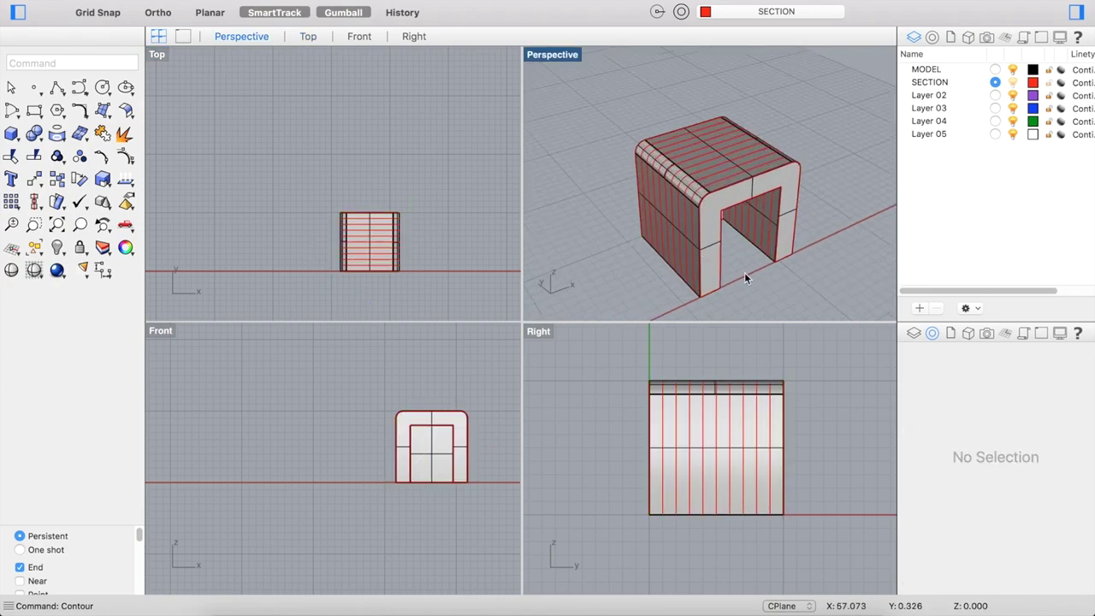
Step: Move the arch polysurface along the positive X direction until it is clear of its contour curves
scroll(671, 219, down, 3)
right_drag(671, 219, 694, 242)
scroll(671, 208, up, 3)
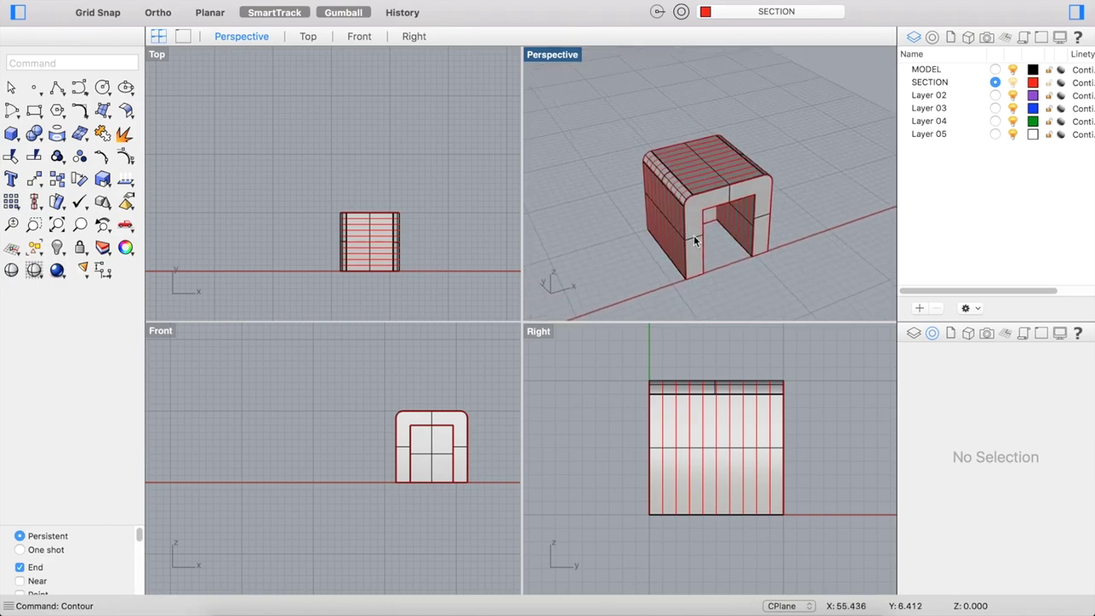
click(697, 226)
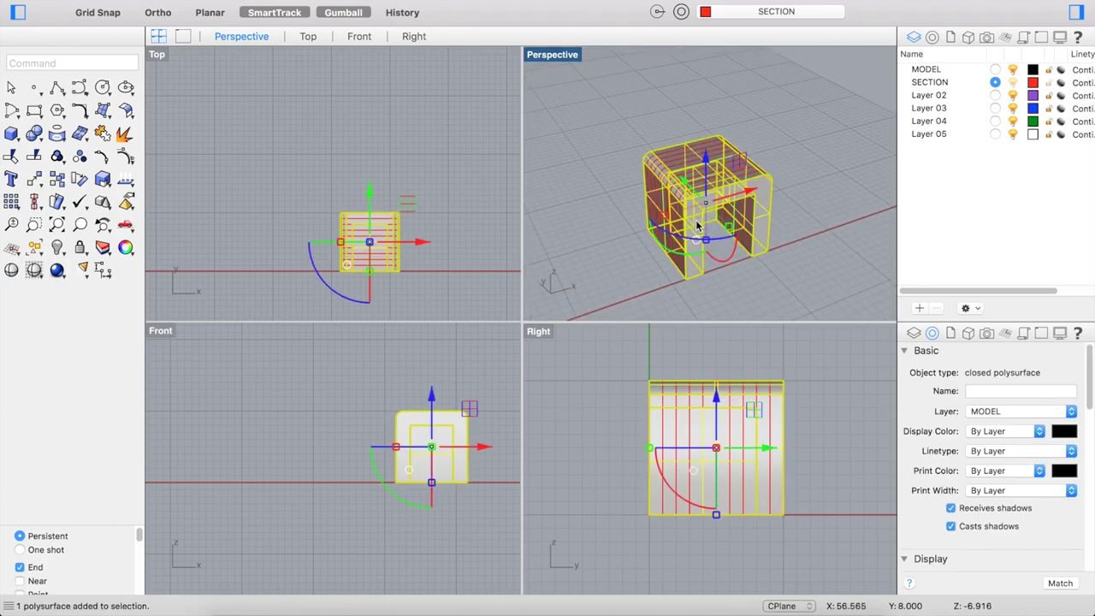
text(move)
key(Return)
scroll(653, 242, down, 3)
click(655, 275)
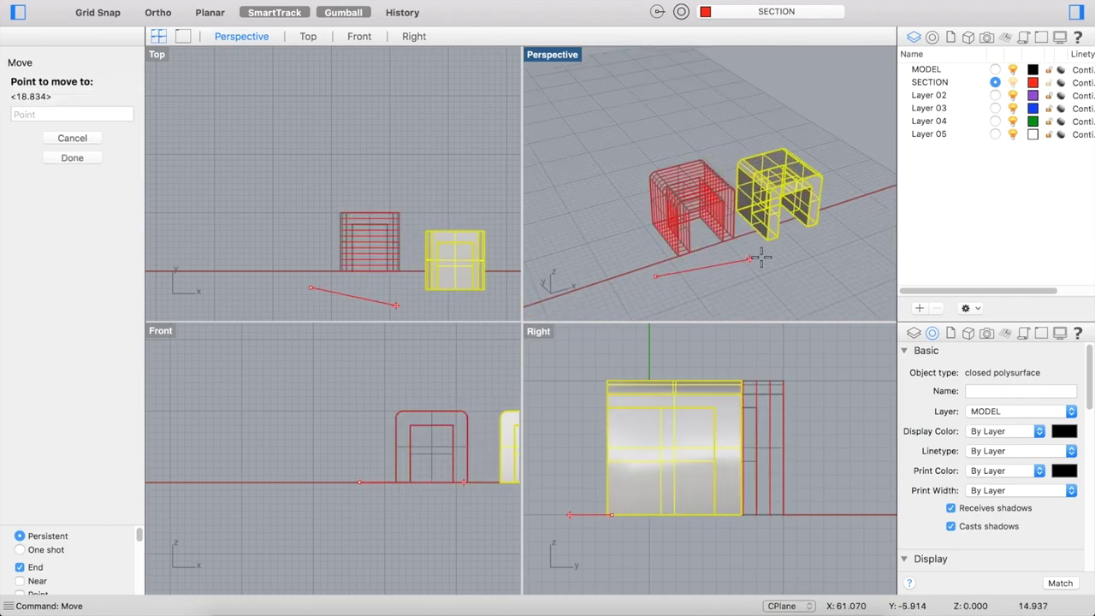
click(797, 227)
key(Escape)
Step: Select individual contour curves and examine the set beside the moved arch
scroll(621, 233, up, 3)
right_drag(620, 233, 768, 240)
click(764, 237)
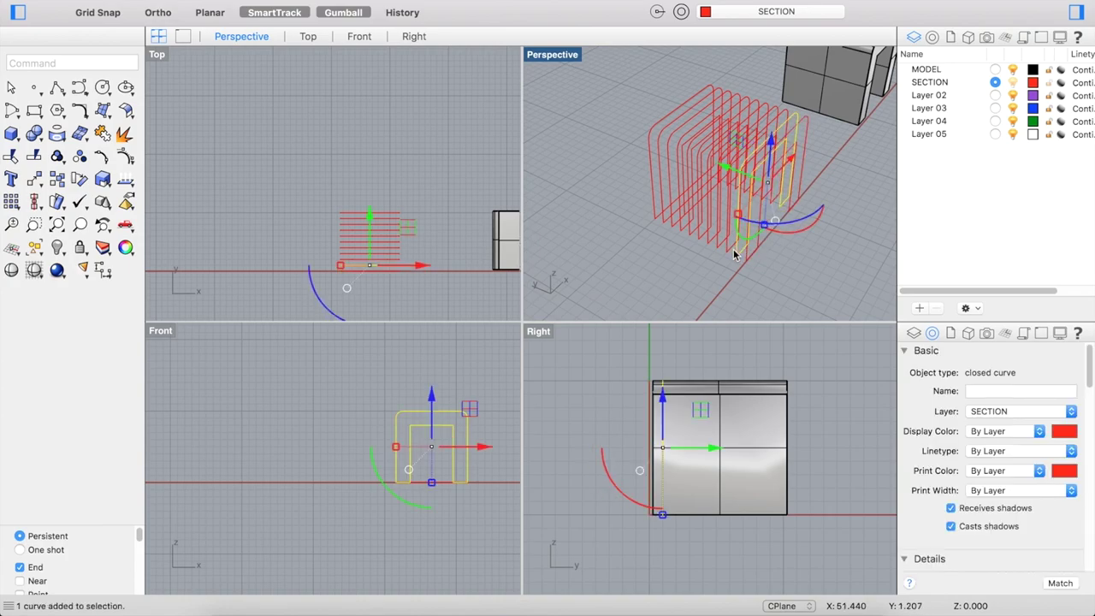
drag(727, 243, 680, 234)
scroll(680, 234, down, 3)
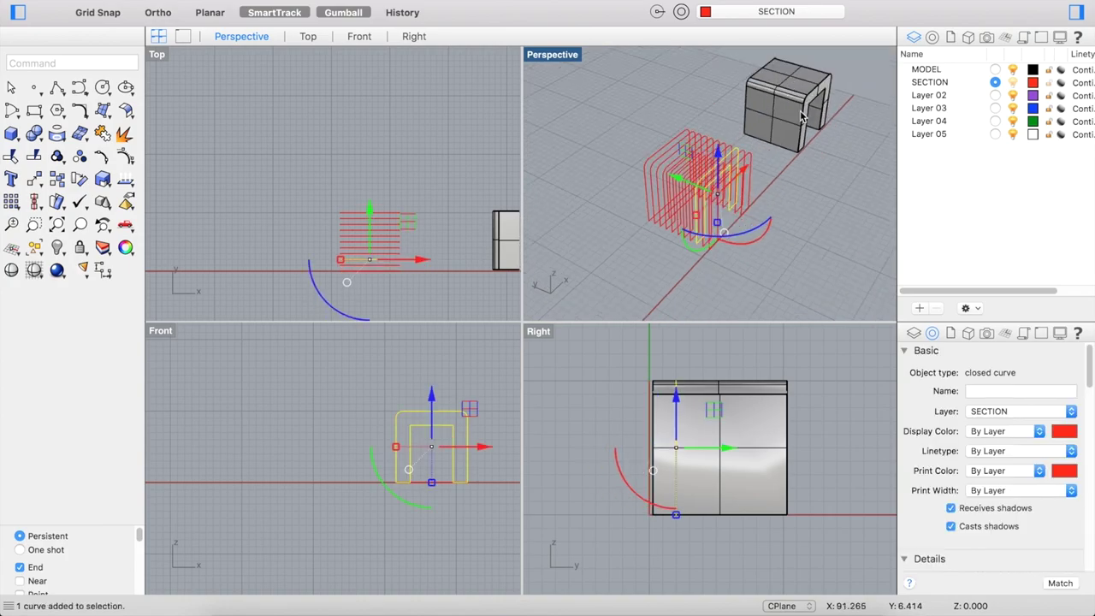
right_drag(802, 117, 777, 195)
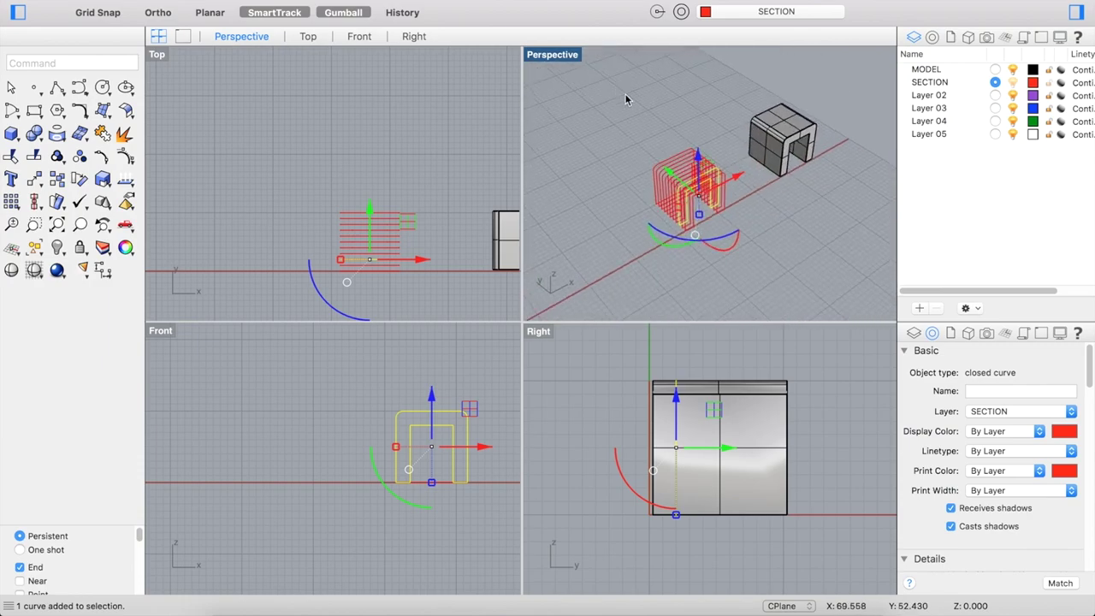
Step: Undo both the arch move and the contouring so only the solid is left
key(super+z)
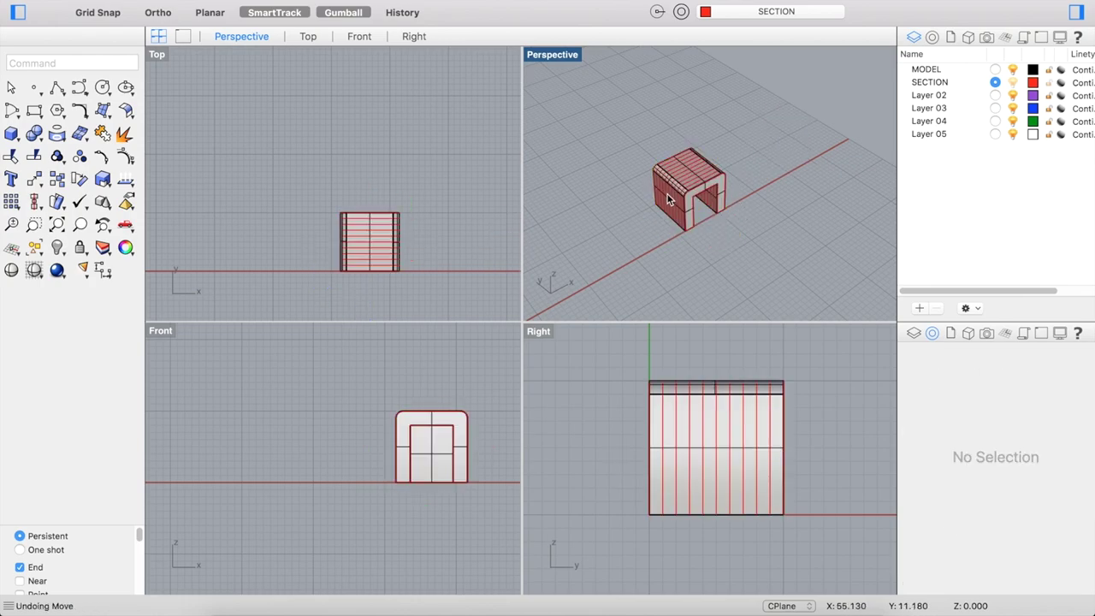
key(super+z)
scroll(698, 224, up, 6)
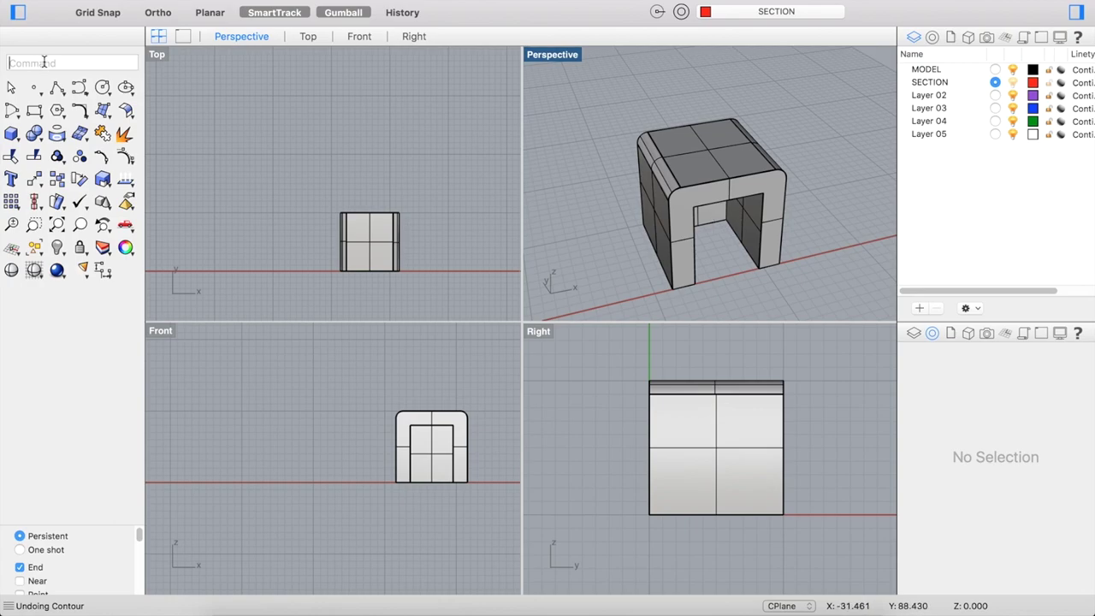
Step: Contour the arch diagonally from its back lower corner to the opposite front lower corner, with a distance of 1.000 between contours
text(cont)
key(Return)
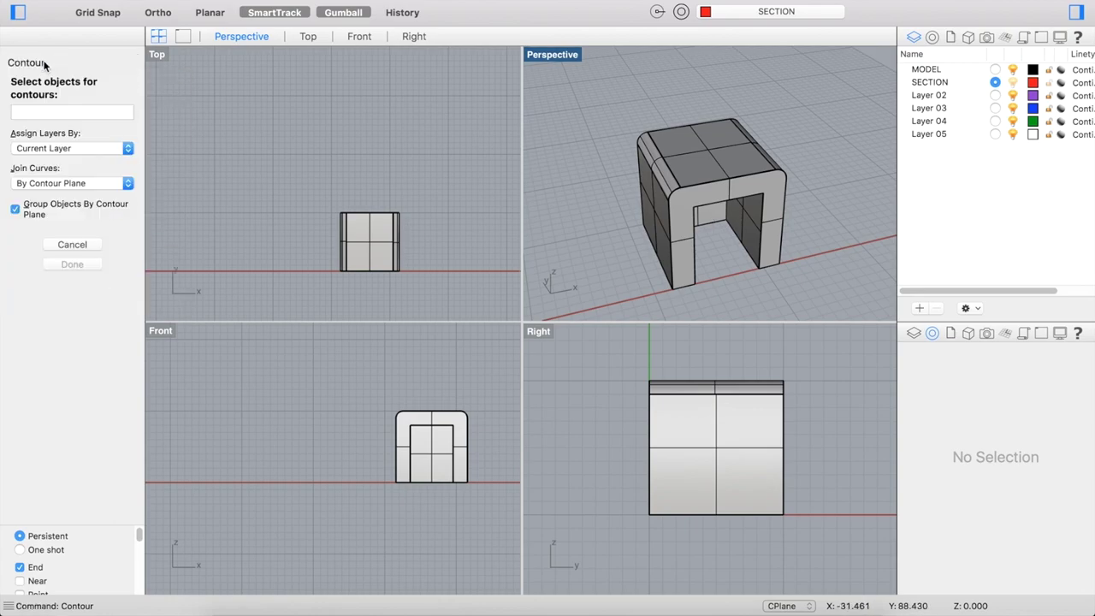
click(649, 217)
scroll(616, 190, down, 5)
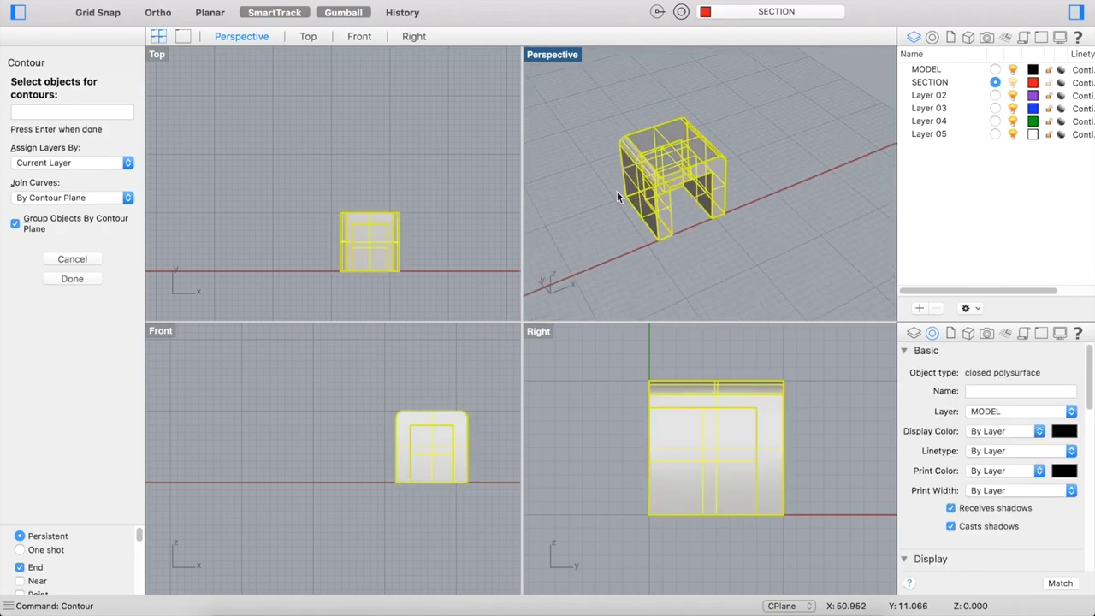
key(Return)
scroll(613, 195, up, 5)
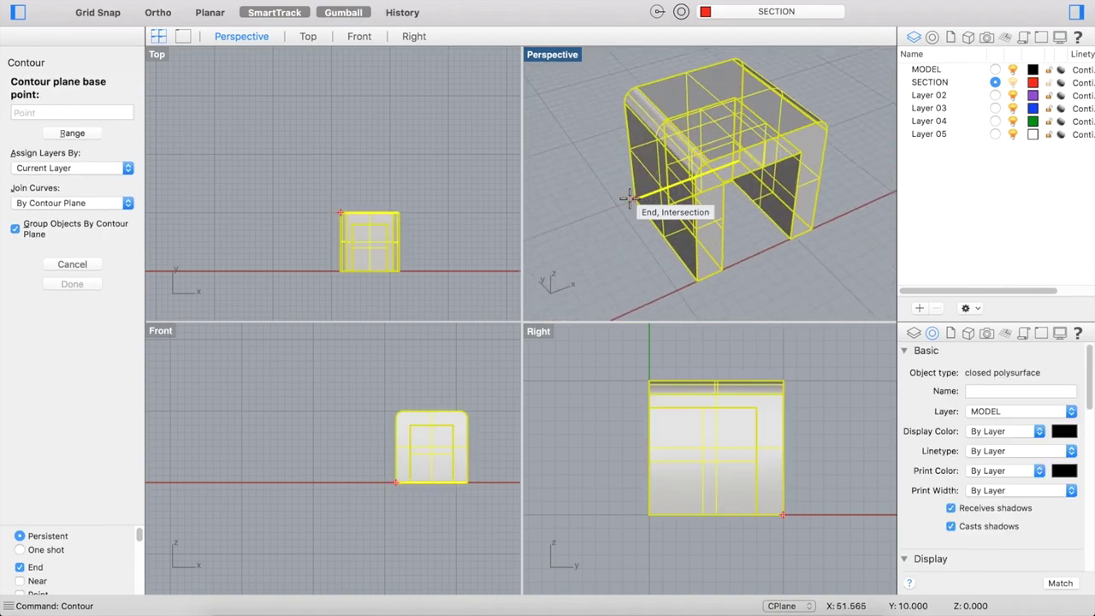
click(629, 198)
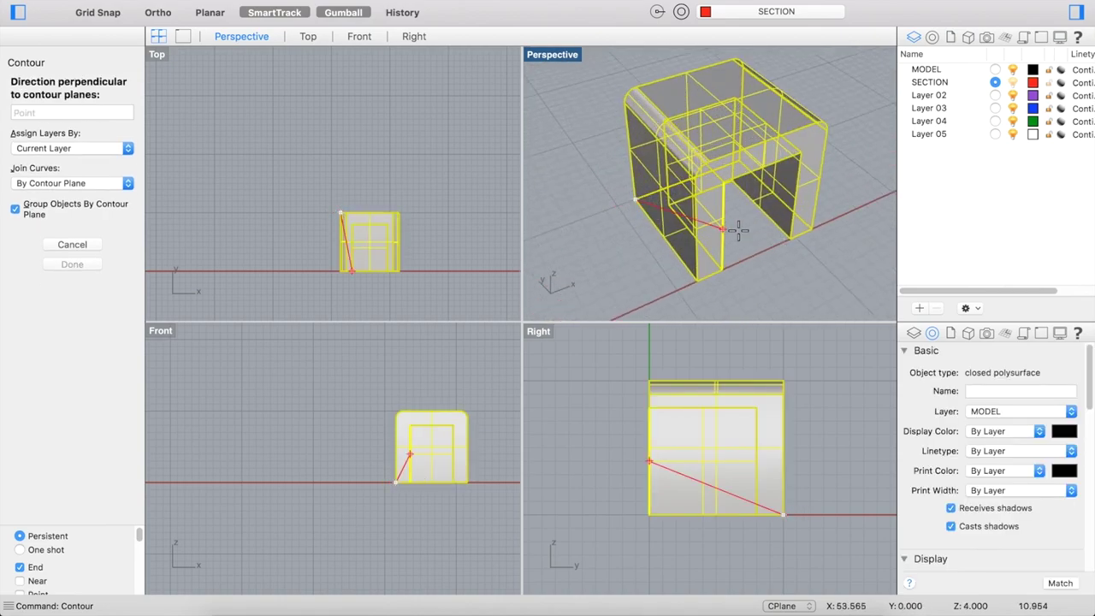
click(811, 227)
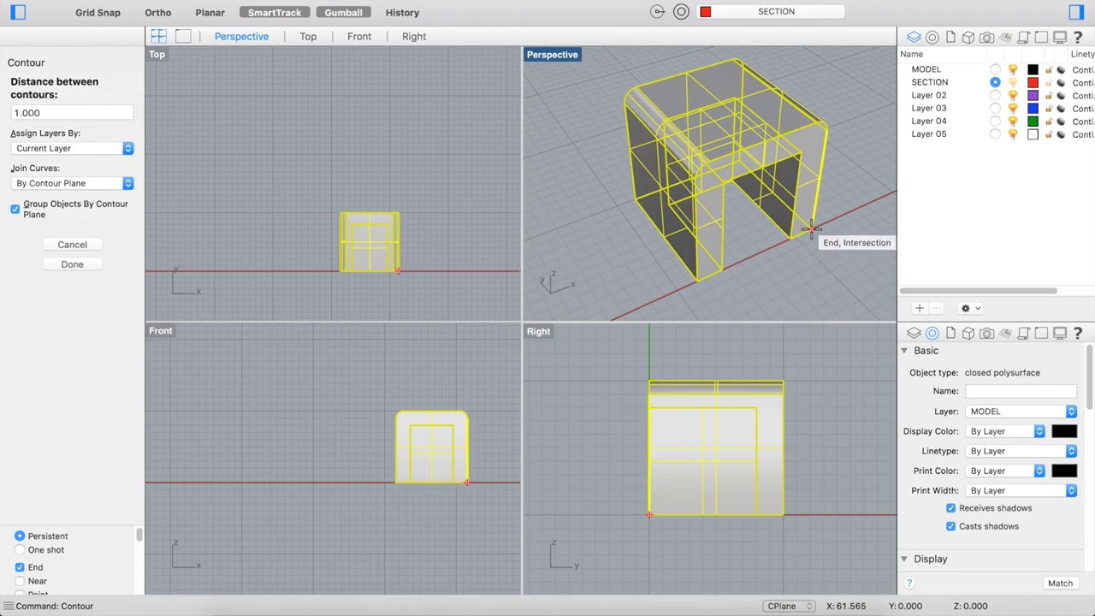
click(72, 265)
Step: Examine the diagonal contour lines on the arch from several sides
click(602, 188)
right_drag(601, 188, 662, 215)
click(662, 215)
click(690, 263)
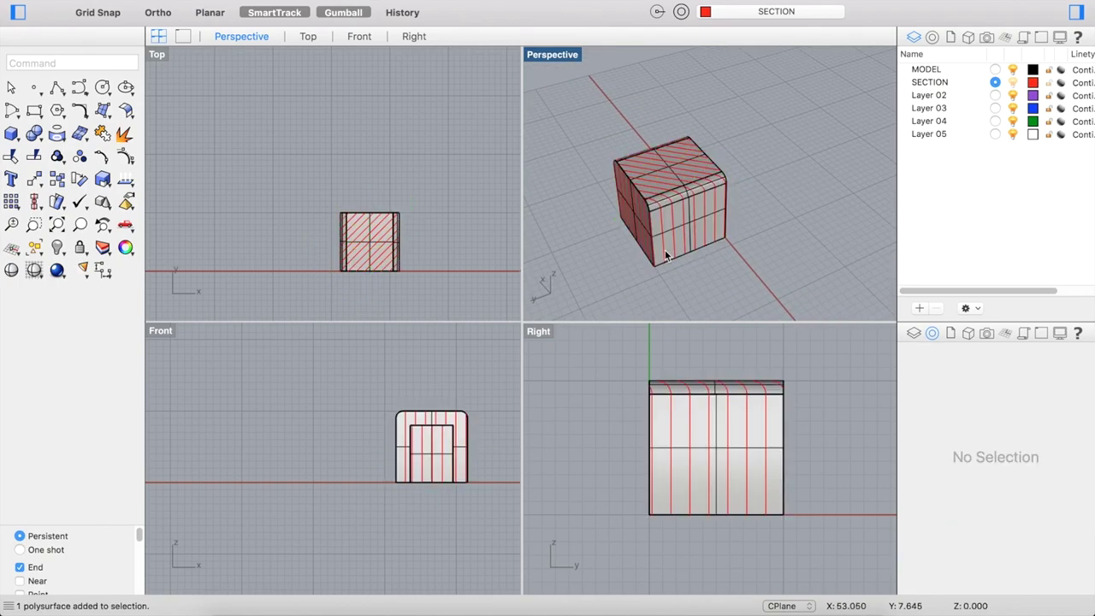
click(665, 250)
click(728, 283)
right_drag(684, 145, 702, 171)
Step: Select one grouped diagonal contour on the arch and try to move it clear of the solid
click(700, 164)
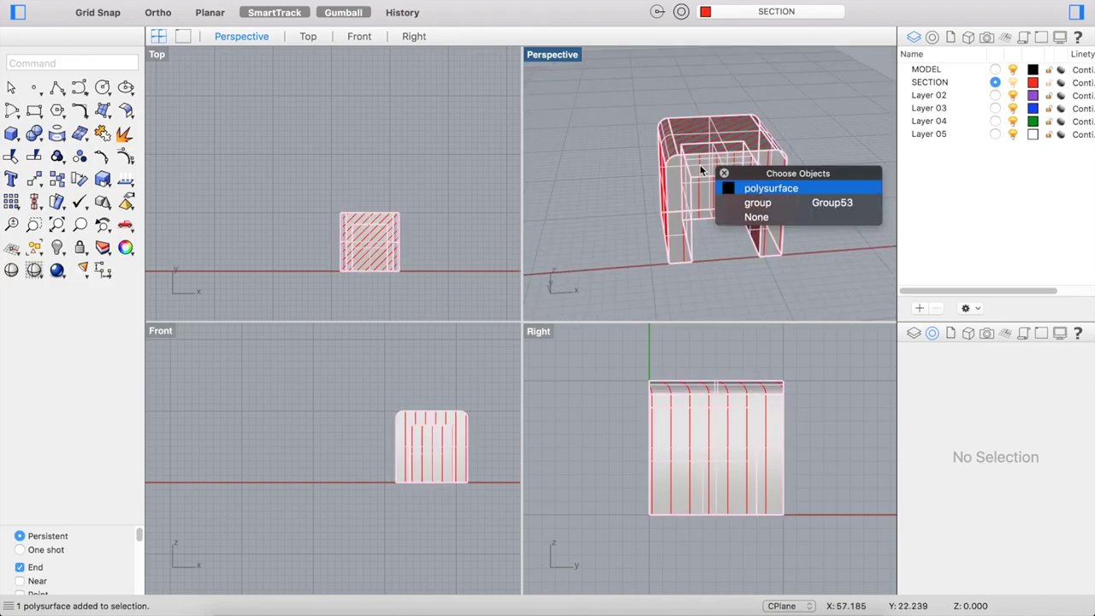
click(741, 200)
right_drag(741, 200, 791, 202)
scroll(751, 188, up, 3)
text(move)
key(Return)
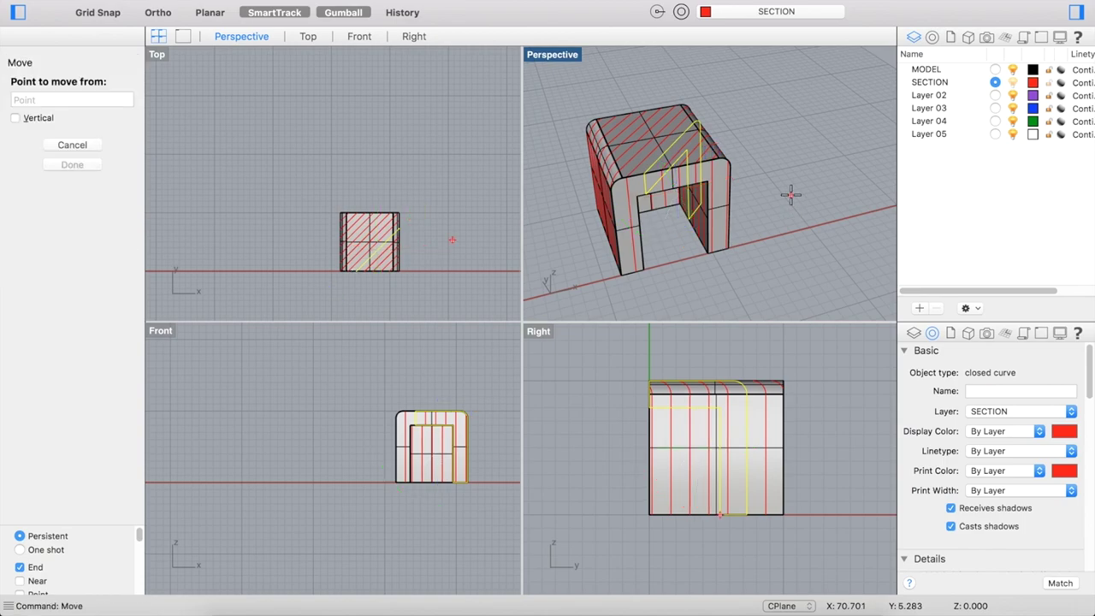
scroll(709, 211, down, 3)
click(726, 281)
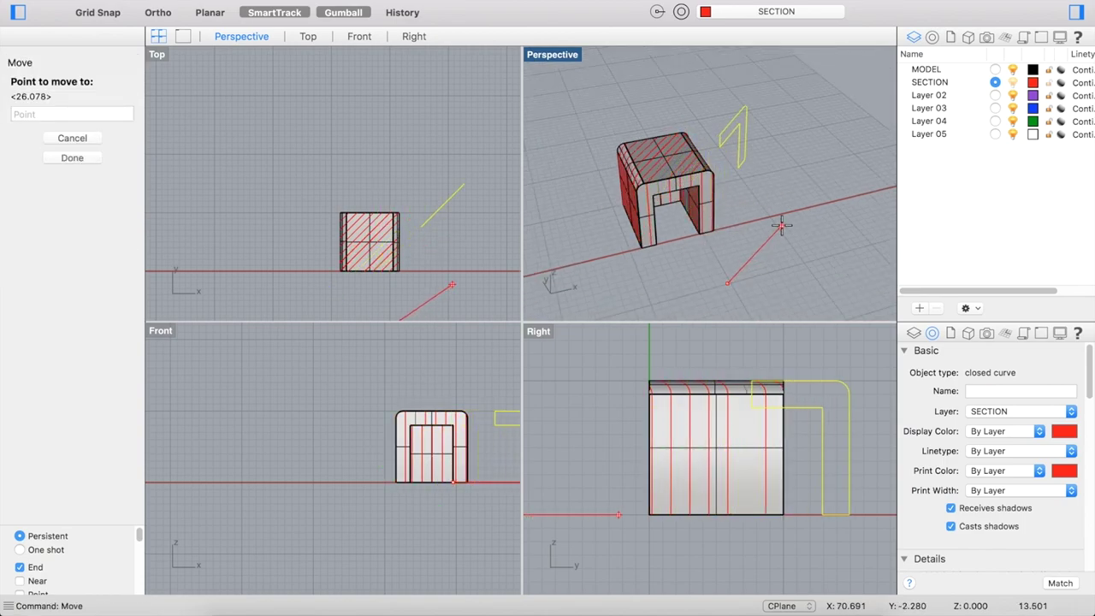
key(Escape)
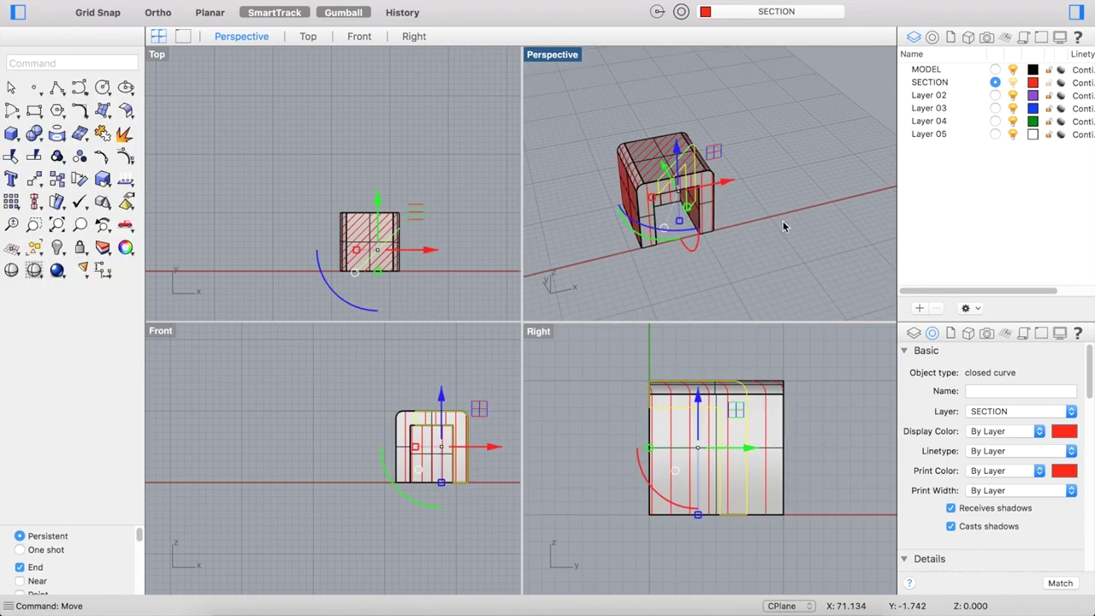
Step: Delete the diagonal contour curves, keeping only the arch polysurface
key(Delete)
click(646, 111)
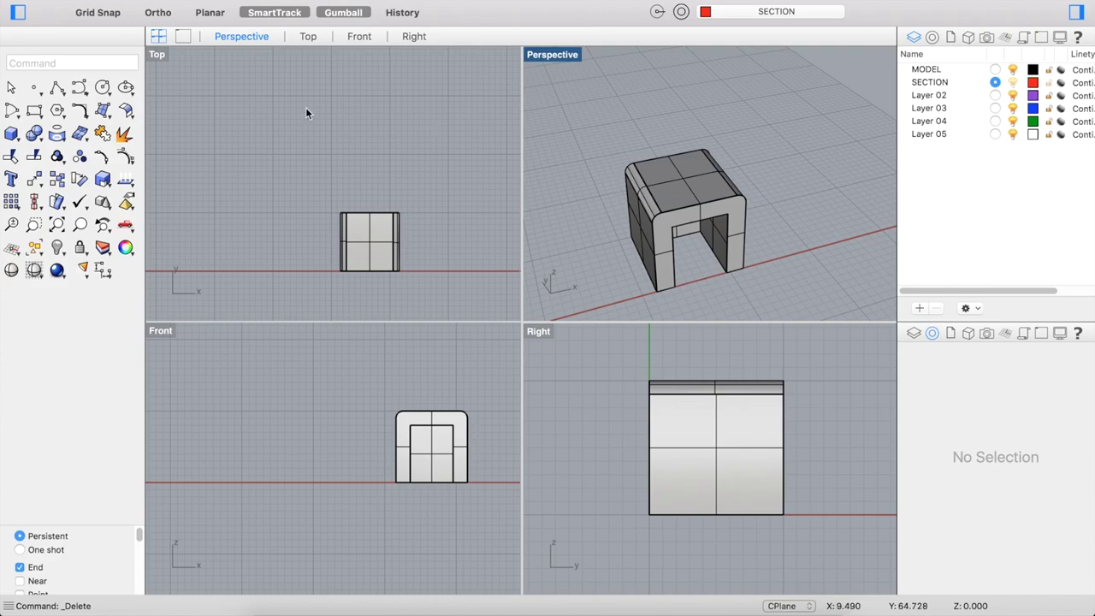
Step: Create a horizontal clipping plane in the Perspective view as a rectangle on the ground that extends well beyond the arch's footprint
click(79, 59)
text(Clipping)
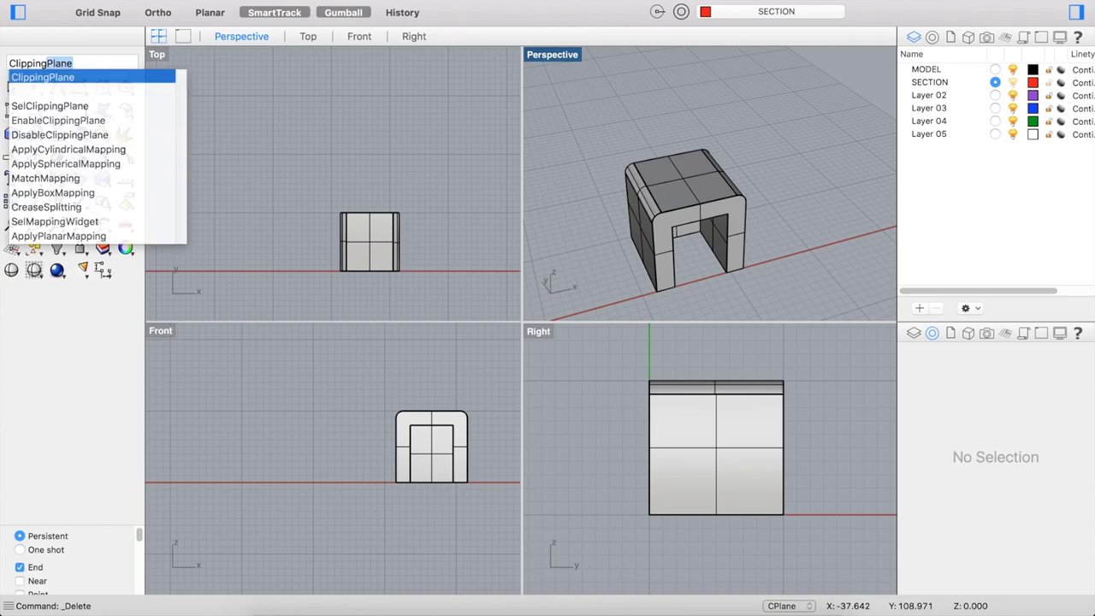
key(Return)
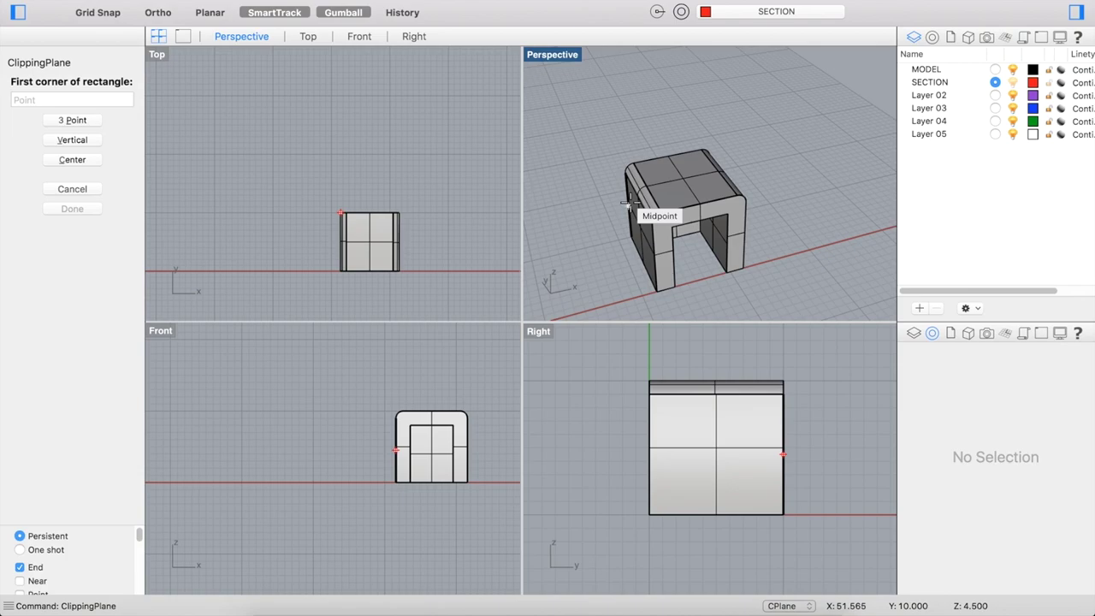
right_drag(655, 192, 723, 167)
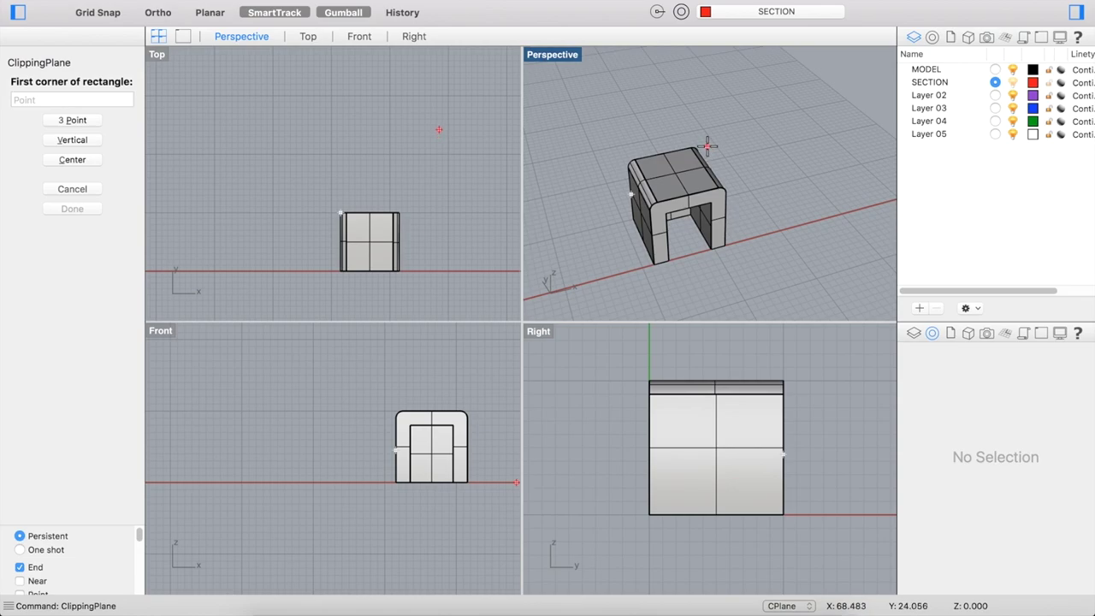
scroll(604, 127, down, 3)
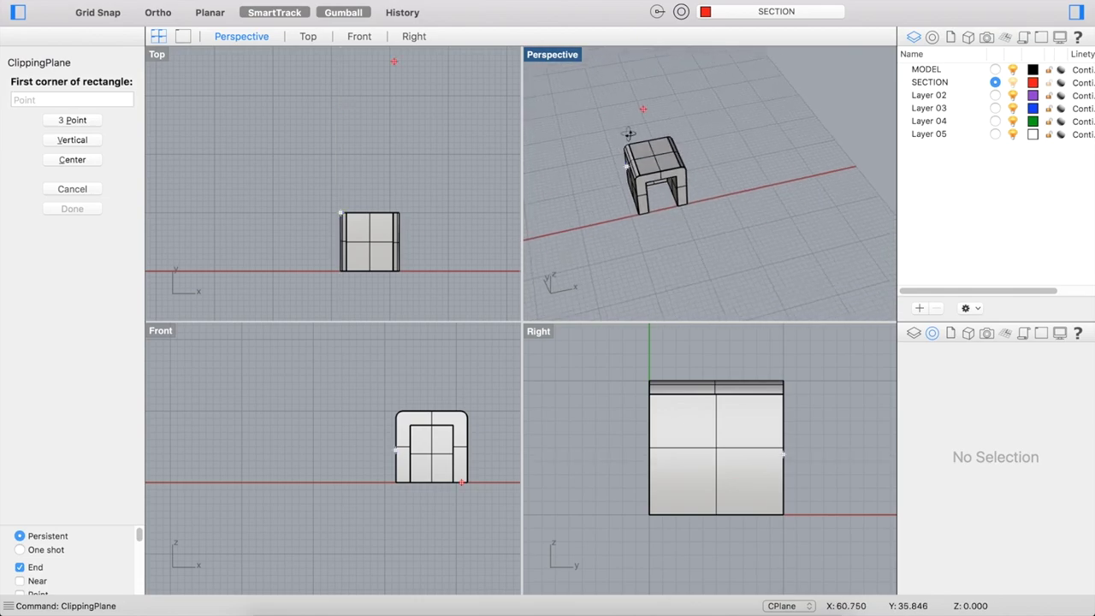
click(580, 108)
click(762, 205)
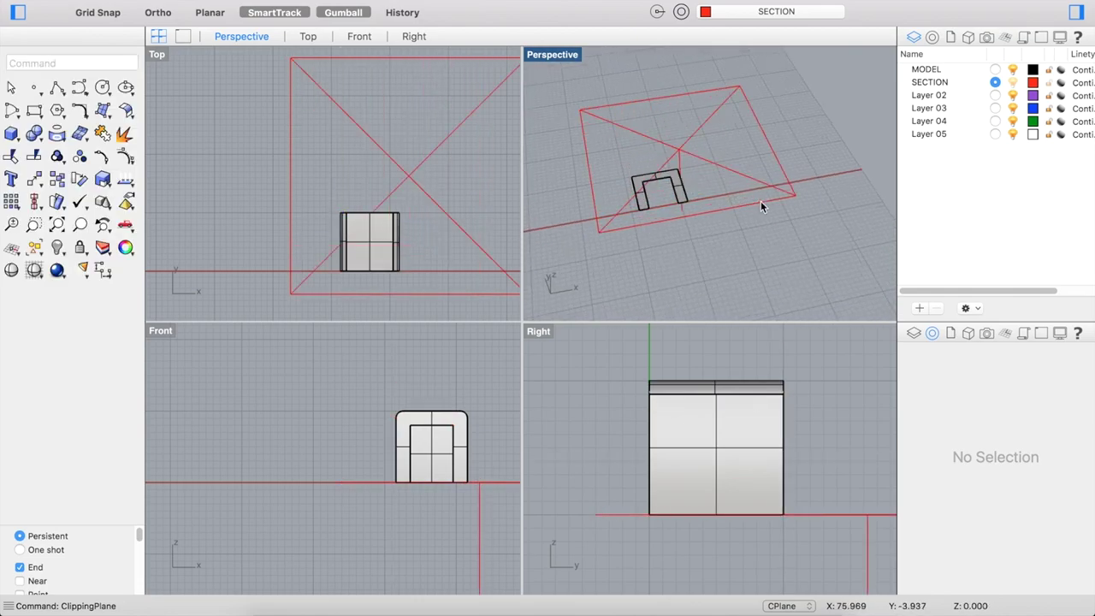
Step: Select the clipping plane and raise it along Z until it cuts the arch slightly above mid-height
click(684, 158)
right_drag(684, 159, 654, 174)
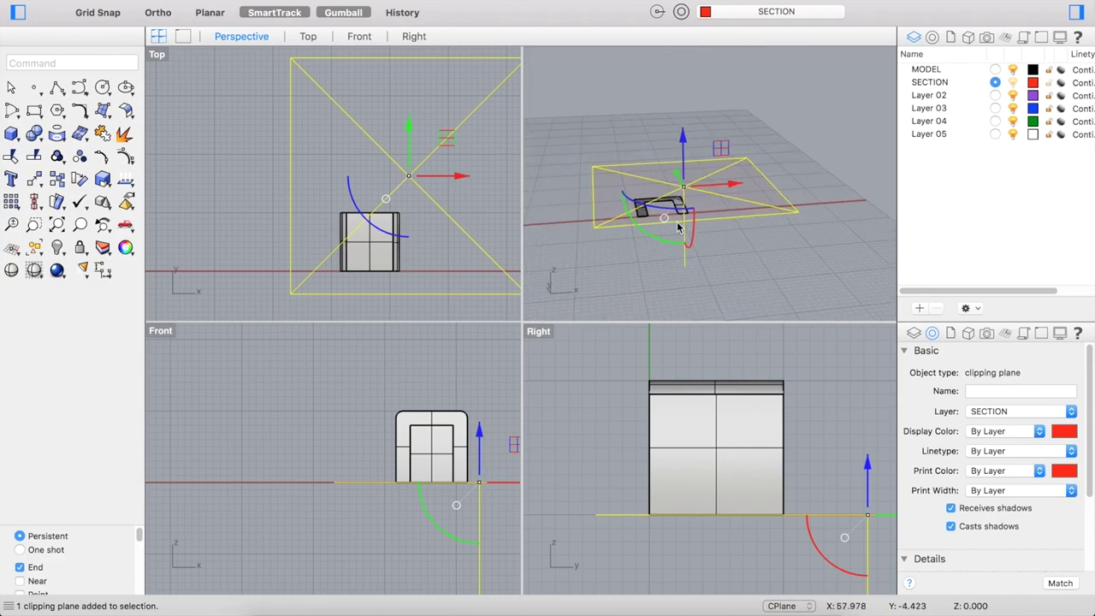
drag(685, 171, 686, 147)
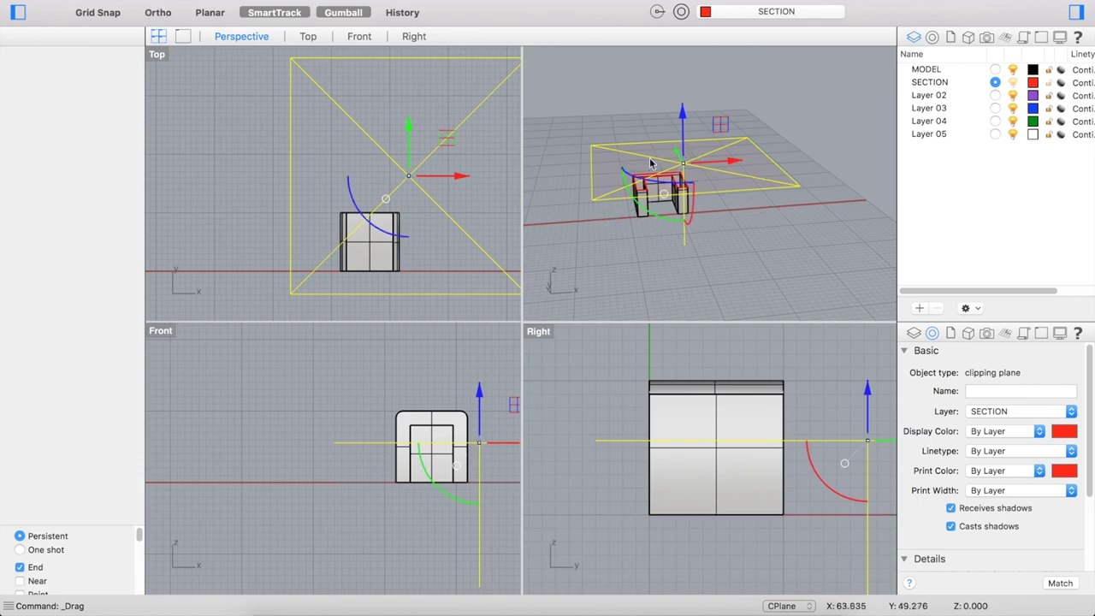
scroll(635, 221, up, 5)
scroll(635, 221, down, 5)
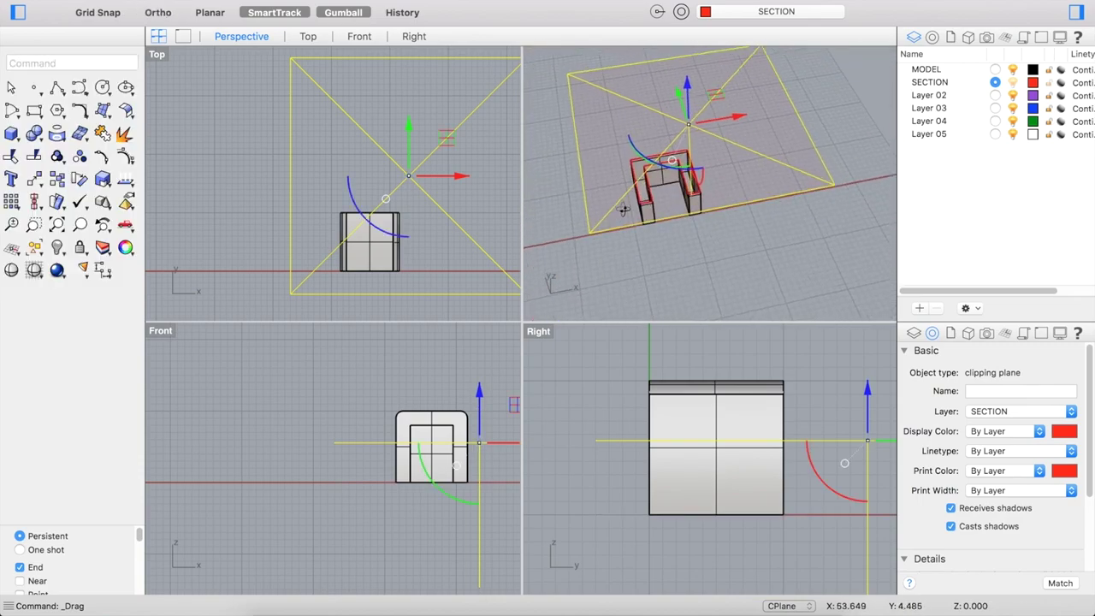
Step: Lower the clipping plane until it cuts the arch slightly below mid-height
mouse_move(692, 124)
shift+mouse_down()
mouse_move(693, 104)
mouse_move(695, 141)
mouse_move(695, 128)
shift+mouse_up()
scroll(650, 132, up, 5)
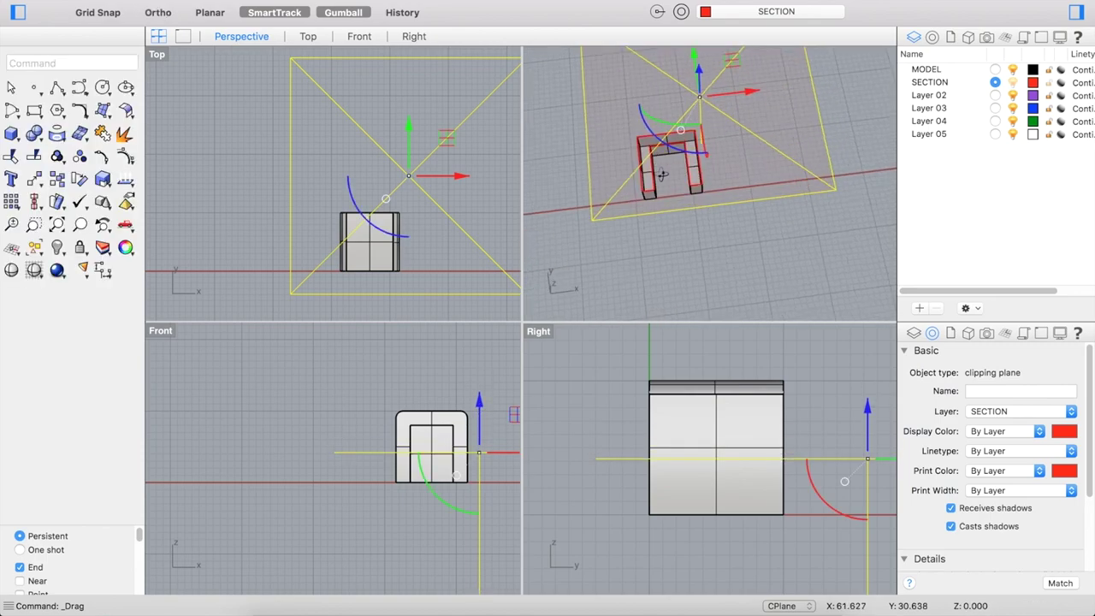
scroll(623, 131, down, 2)
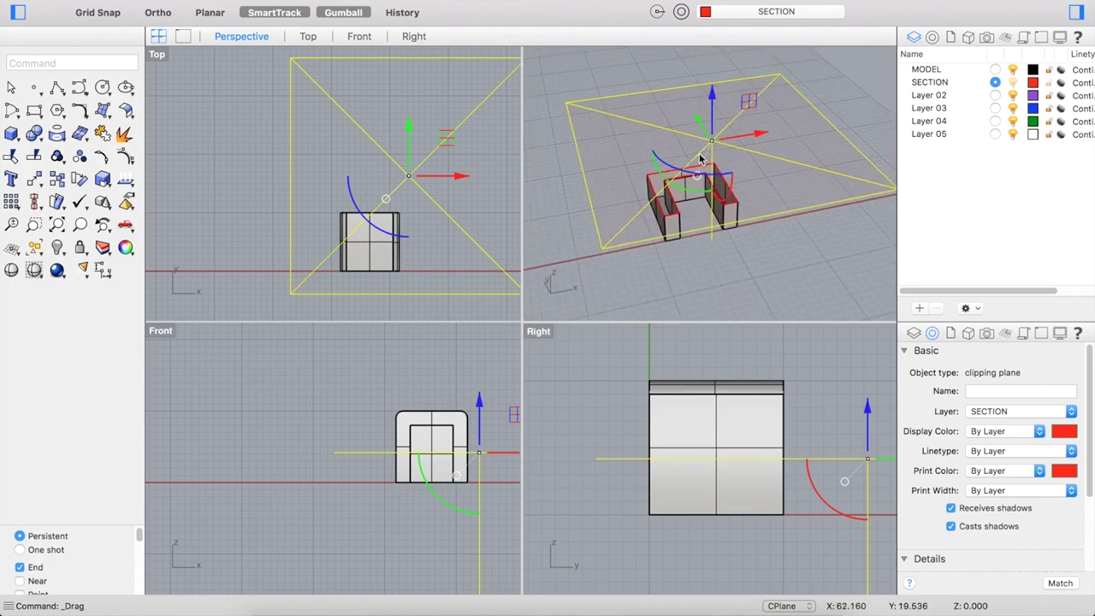
scroll(700, 159, up, 2)
right_drag(693, 177, 643, 175)
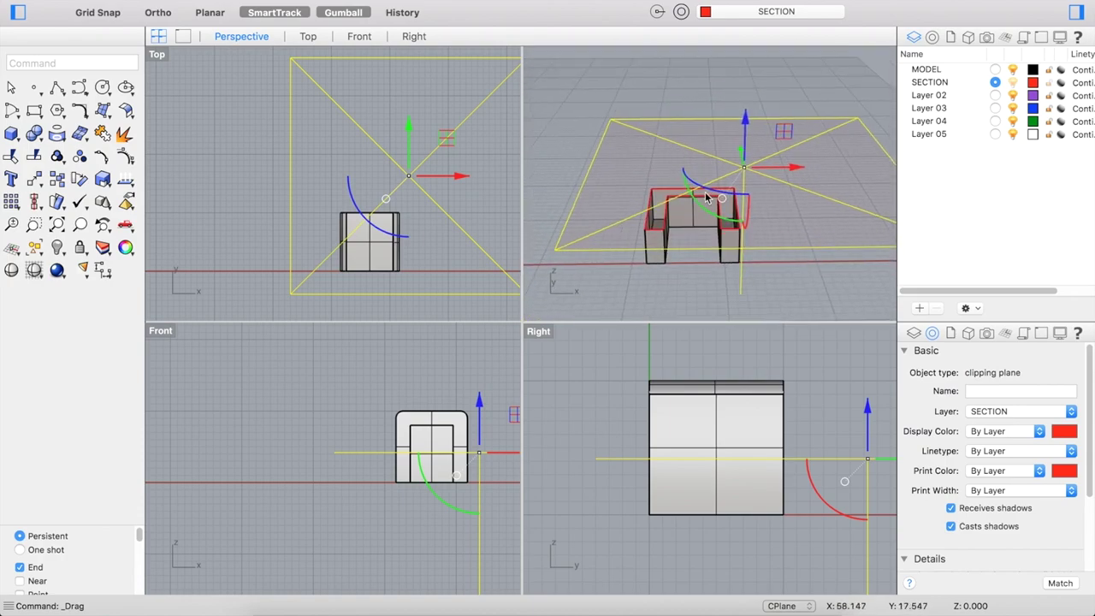
Step: Raise the clipping plane and tilt it about the Y axis so it cuts the arch on a slope rising towards positive X
drag(686, 190, 700, 211)
drag(743, 176, 734, 75)
right_drag(734, 75, 666, 117)
drag(648, 96, 663, 114)
right_drag(663, 114, 673, 145)
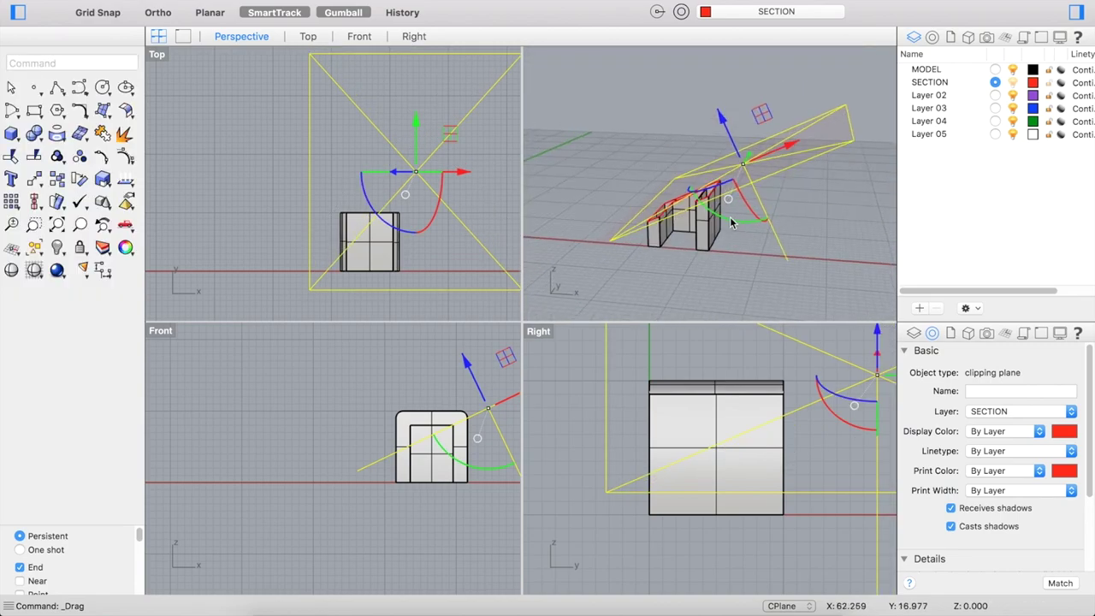
Step: Flatten the clipping plane's tilt slightly and check the sloped cut through the arch
drag(732, 222, 724, 233)
right_drag(724, 233, 695, 169)
scroll(688, 197, up, 5)
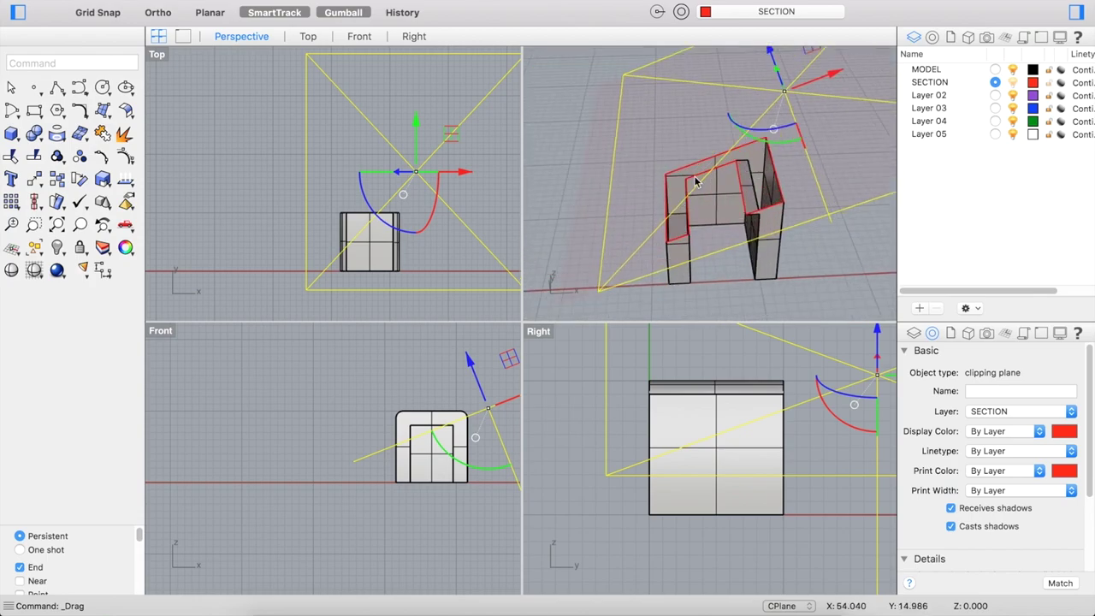
scroll(359, 413, down, 3)
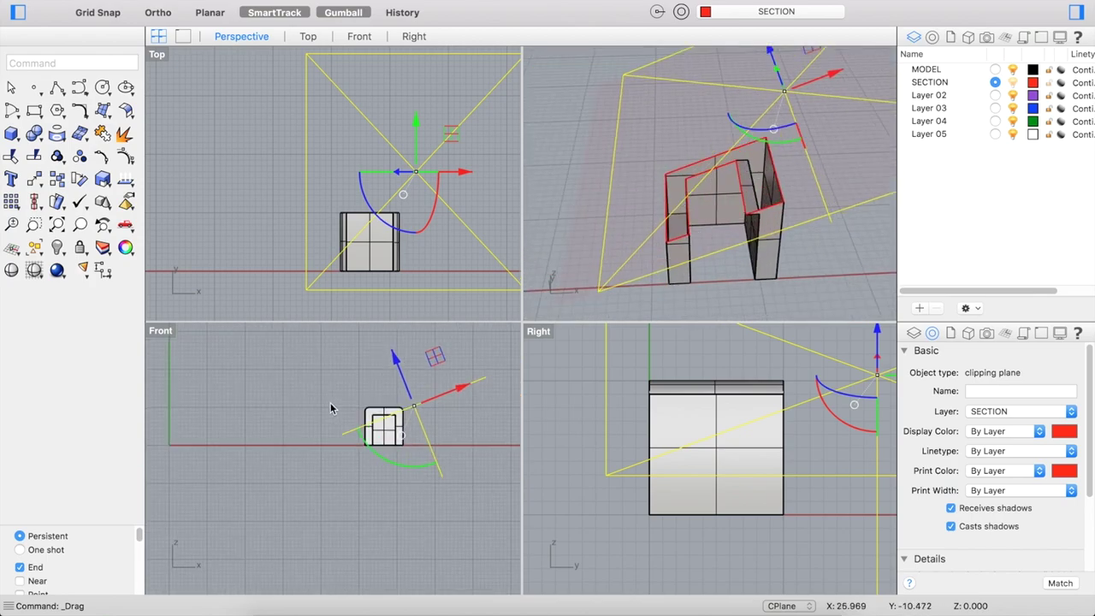
scroll(360, 411, up, 5)
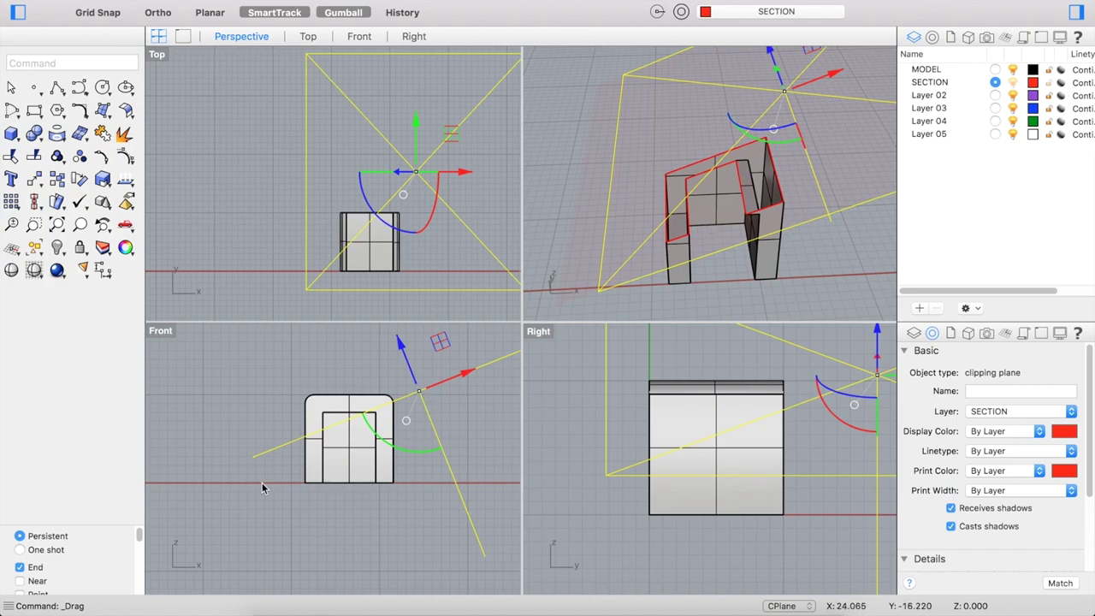
Step: Delete the tilted clipping plane
click(419, 395)
key(Delete)
Step: Create a rectangular clipping plane in the Front view that encloses the whole arch with a margin on every side
scroll(421, 397, down, 3)
scroll(357, 457, up, 3)
scroll(454, 432, down, 3)
scroll(462, 423, up, 2)
text(ClippingPlane)
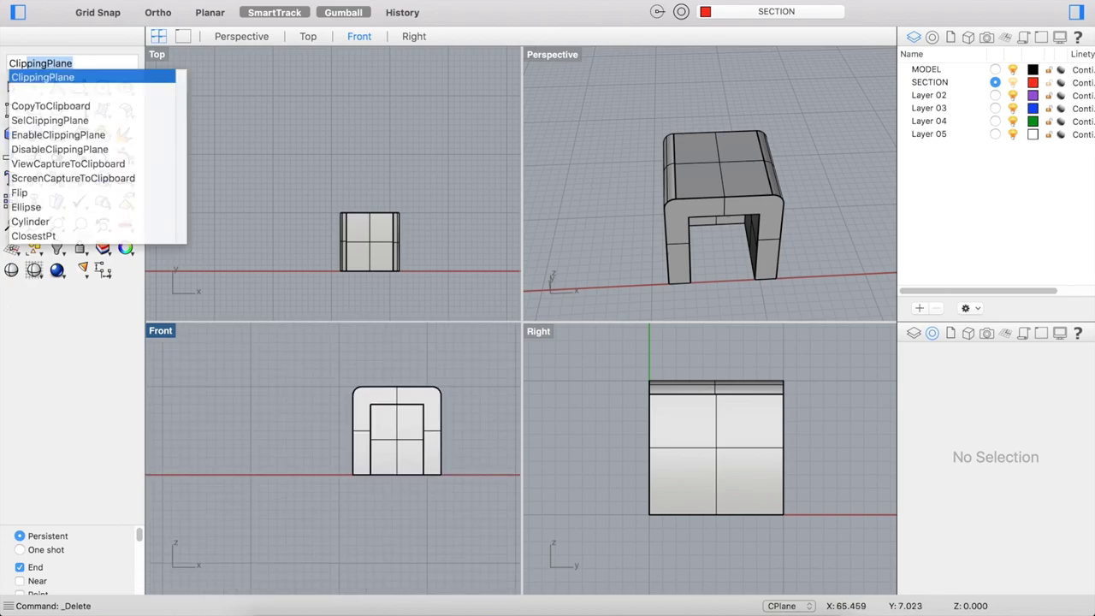
key(Return)
scroll(338, 462, down, 2)
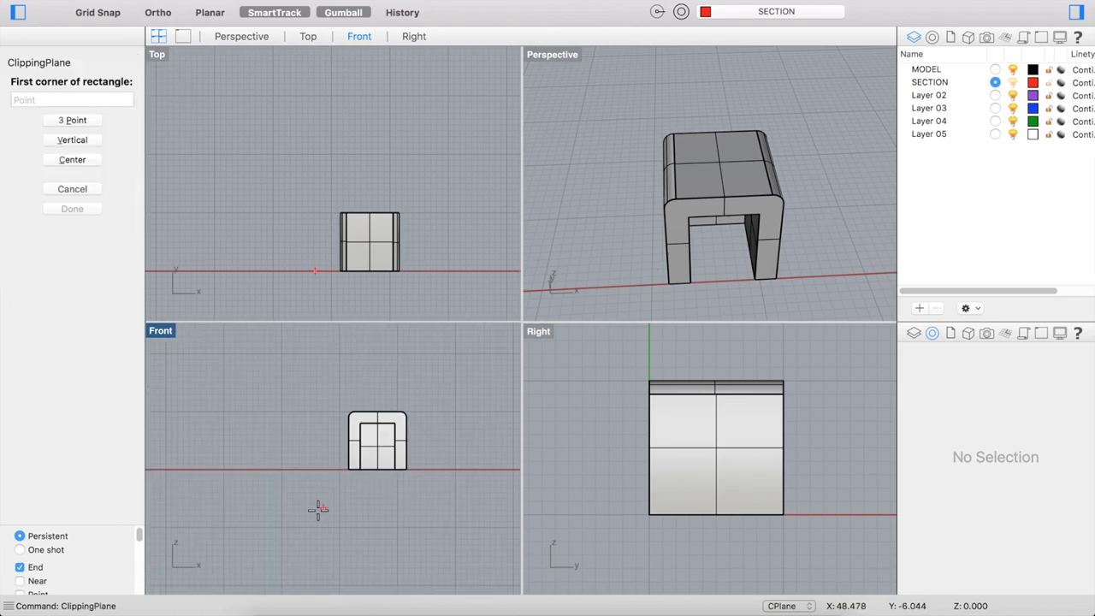
click(318, 510)
click(449, 378)
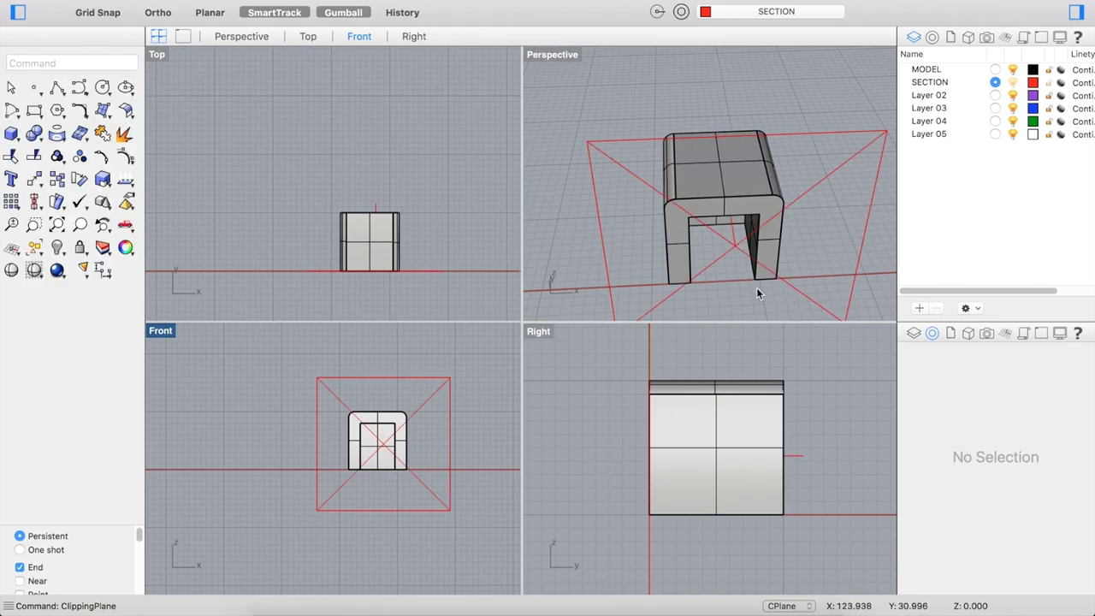
Step: Move the new clipping plane along positive Y until it cuts the arch a little over a third of its depth
click(739, 248)
right_drag(607, 252, 594, 247)
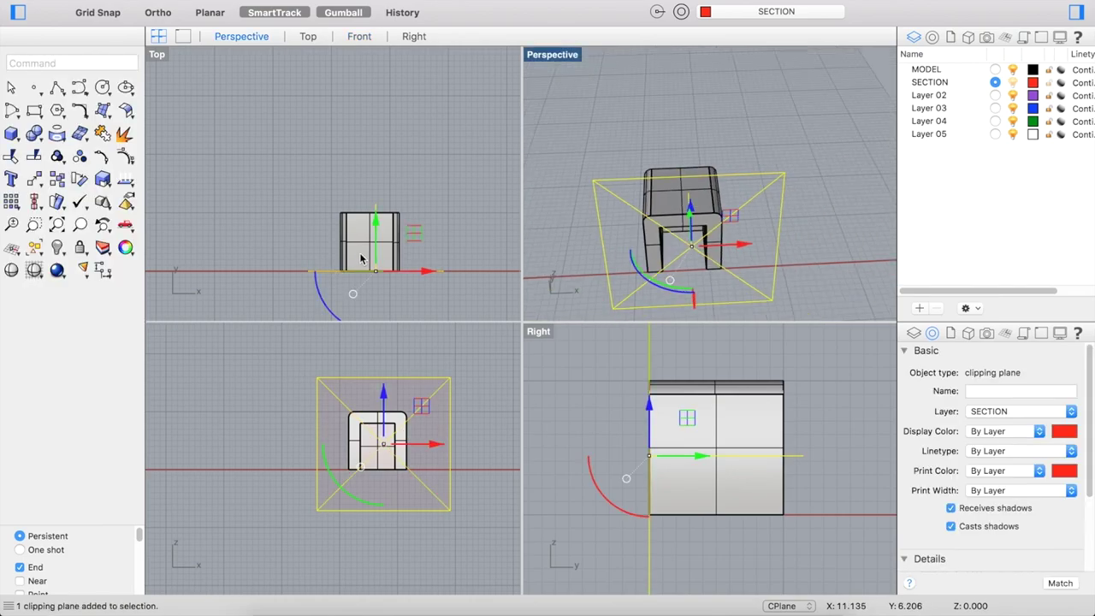
drag(376, 255, 376, 233)
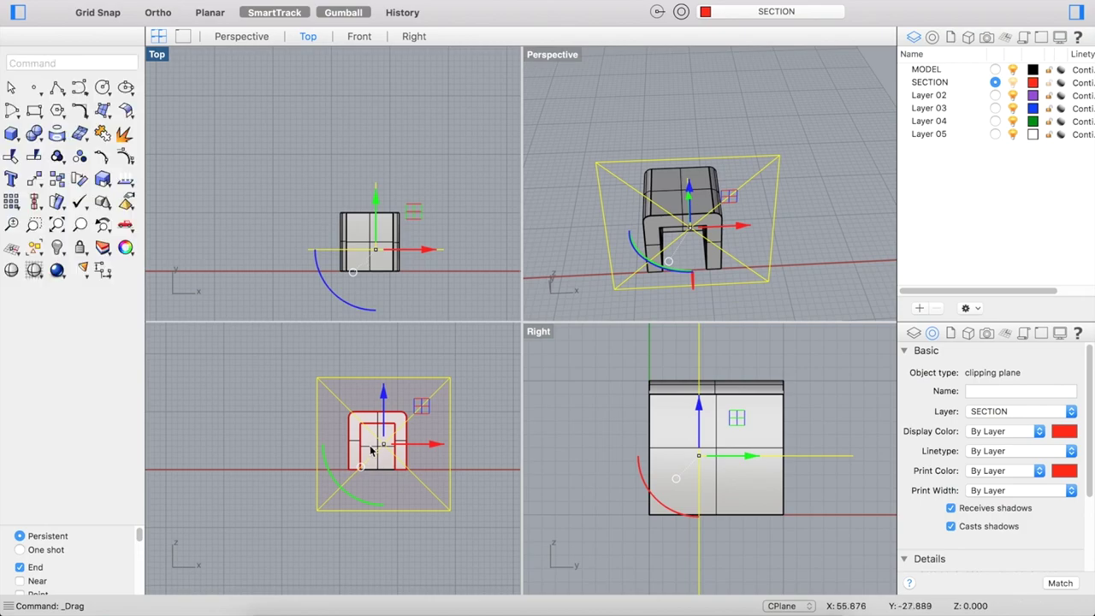
scroll(355, 453, up, 3)
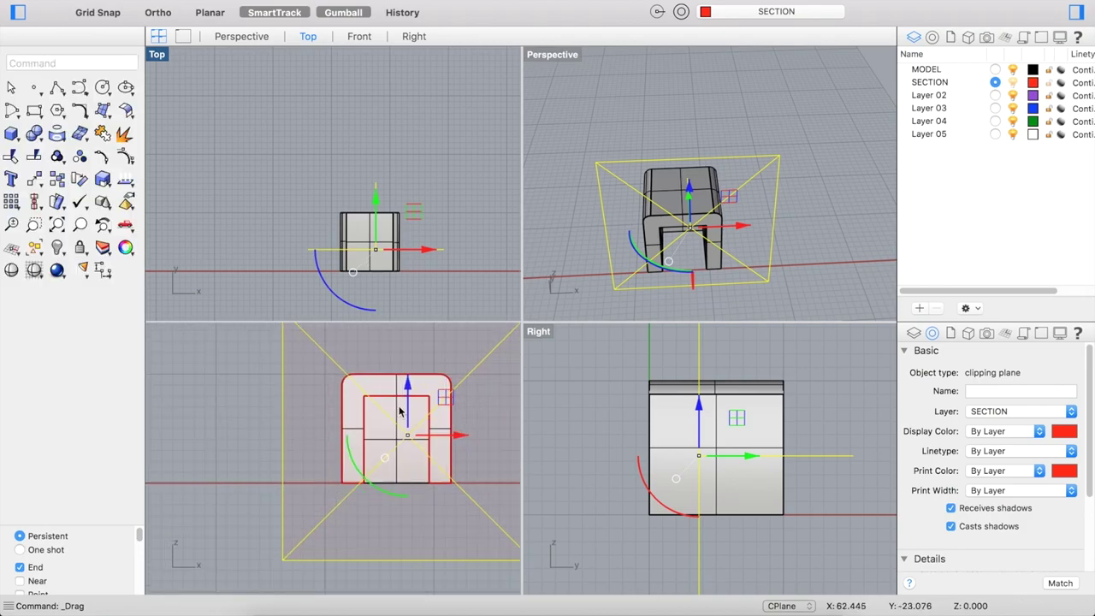
scroll(274, 466, down, 3)
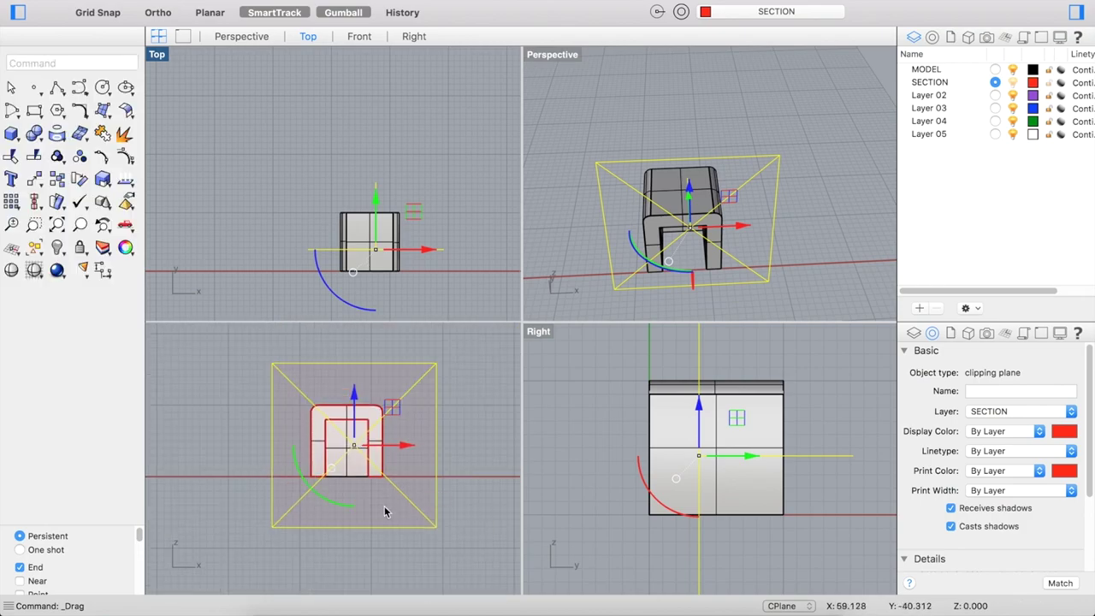